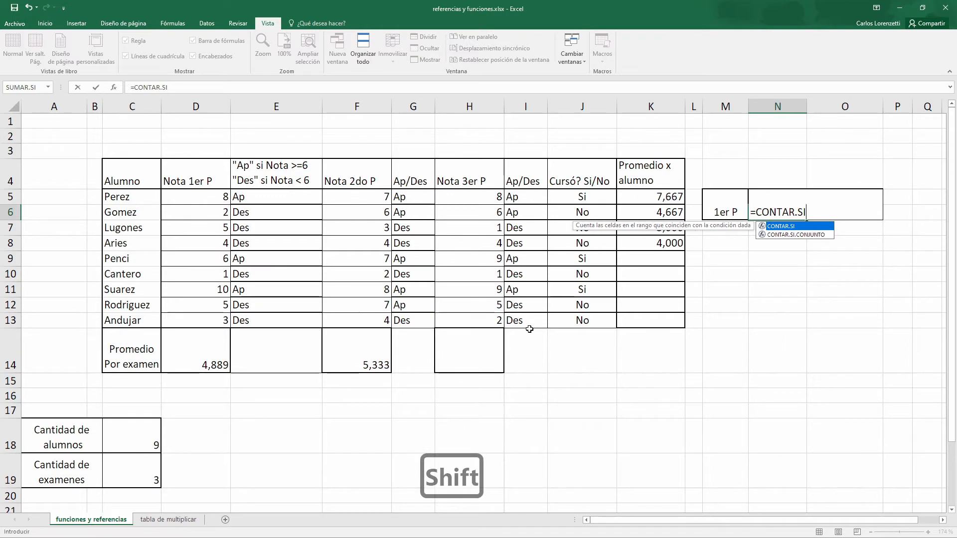
Complete the CONTAR.SI formula in N6 with the first-exam grades D5:D13 as range and ">=6" as criterion
type("(")
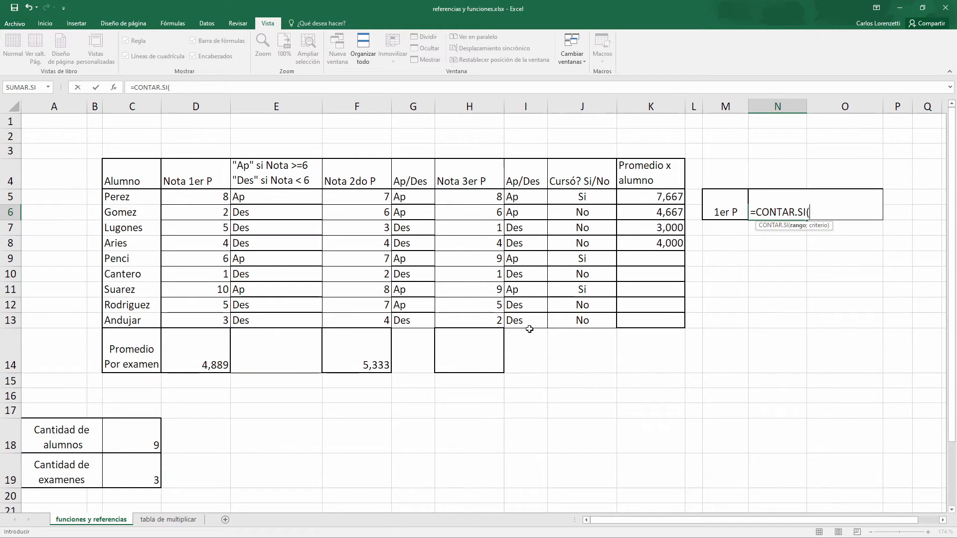
left_click(216, 199)
left_click_drag(216, 199, 192, 324)
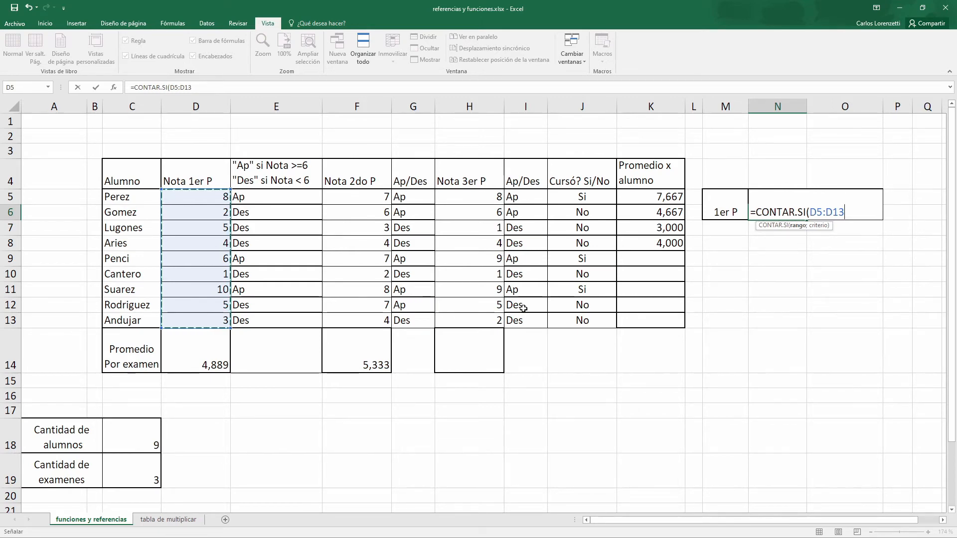
type(";")
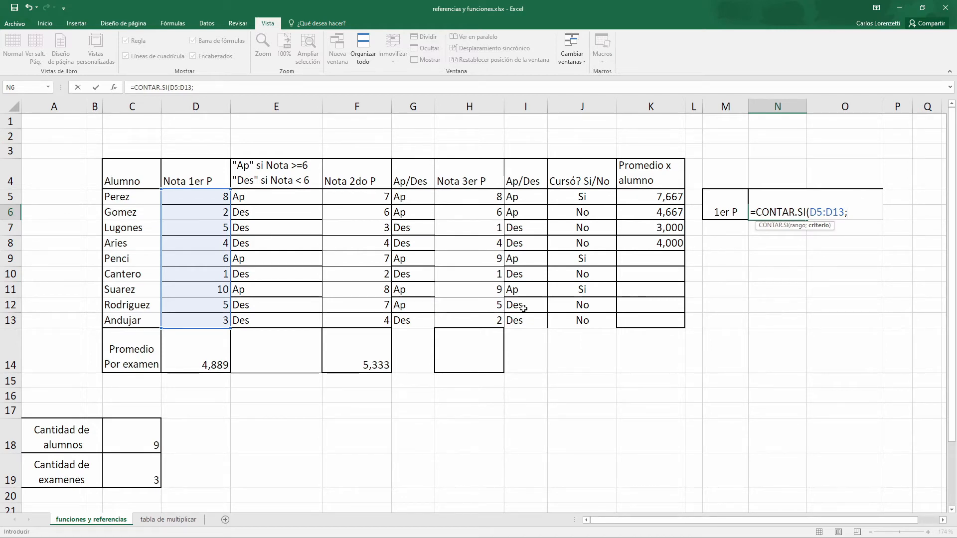
type("\"\"")
left_click(853, 212)
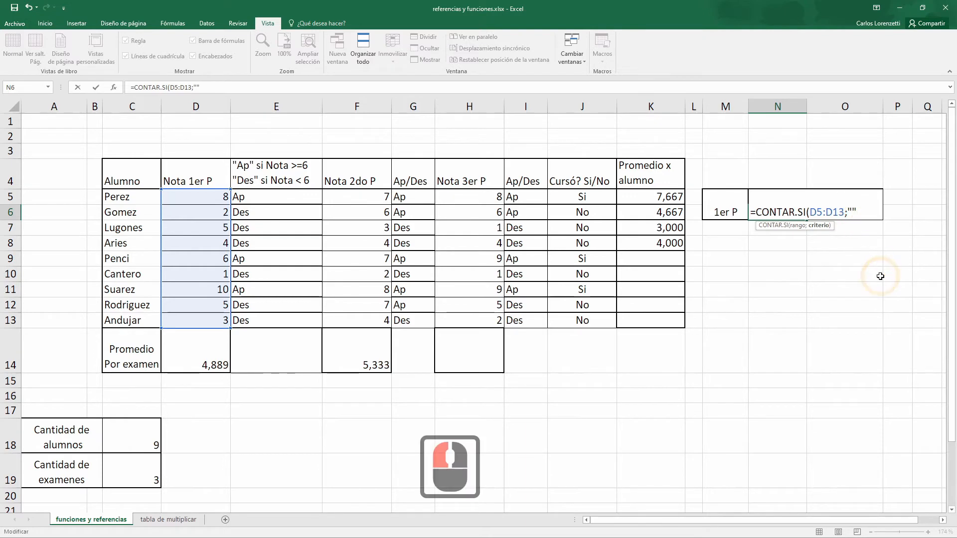
type(">=6")
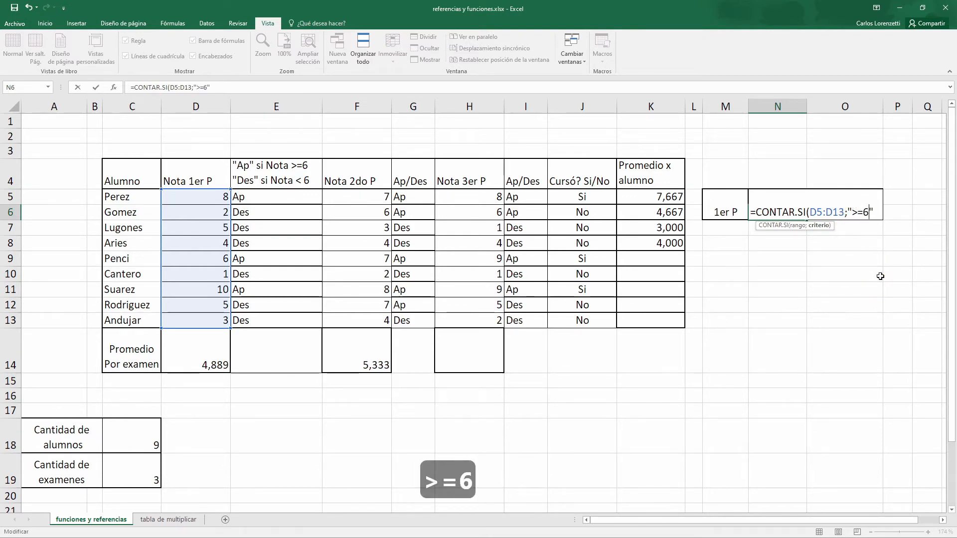
left_click(877, 212)
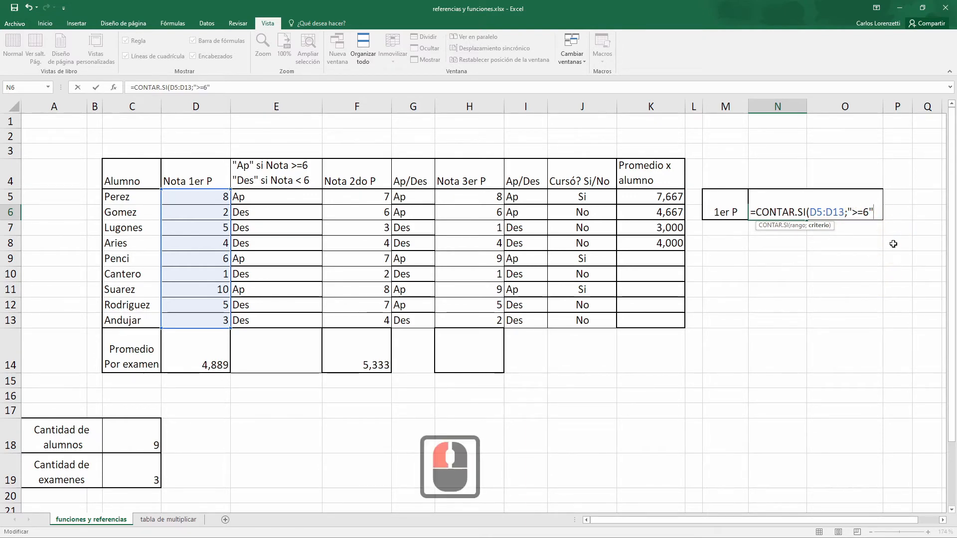
type(")")
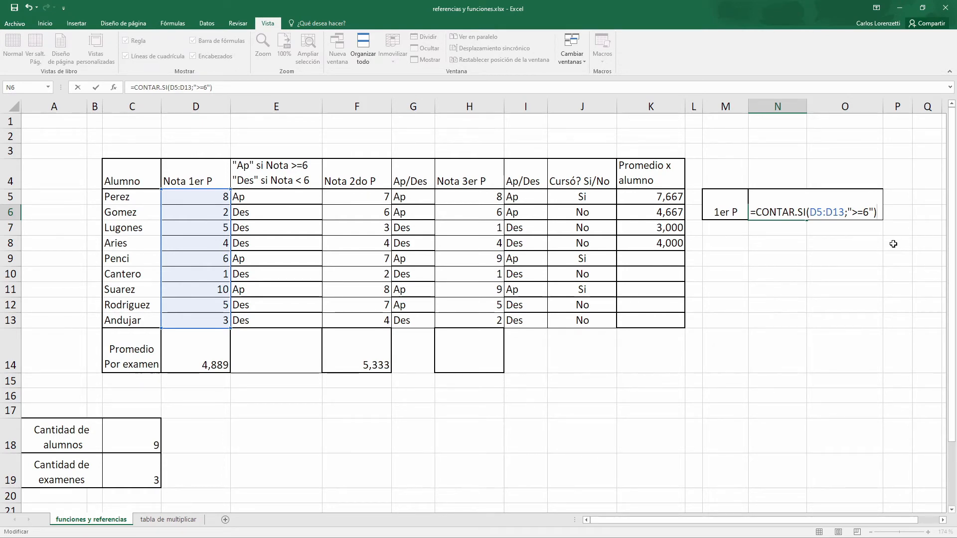
key("Return")
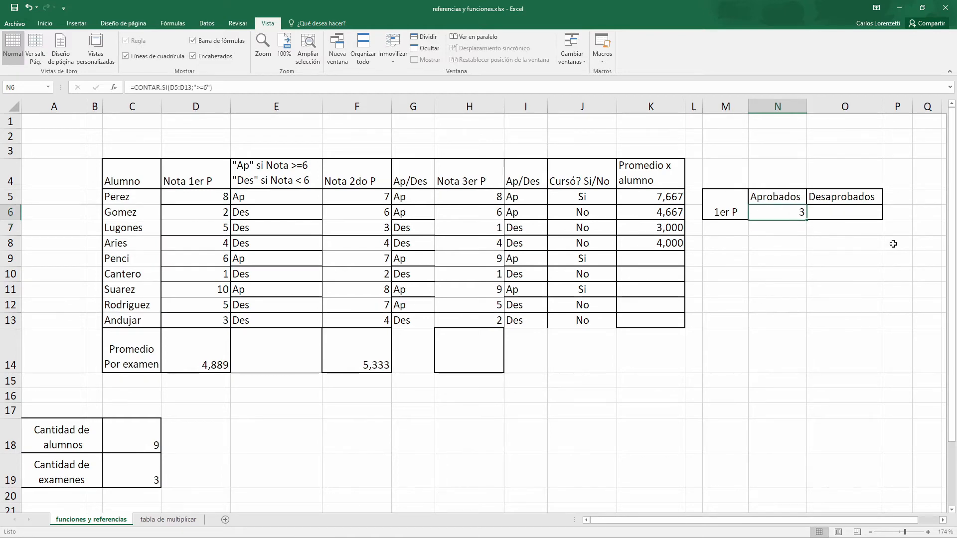
Apply conditional formatting to E5:E13 that gives cells equal to "Ap" a green fill with dark green text
left_click(269, 193)
left_click(262, 290)
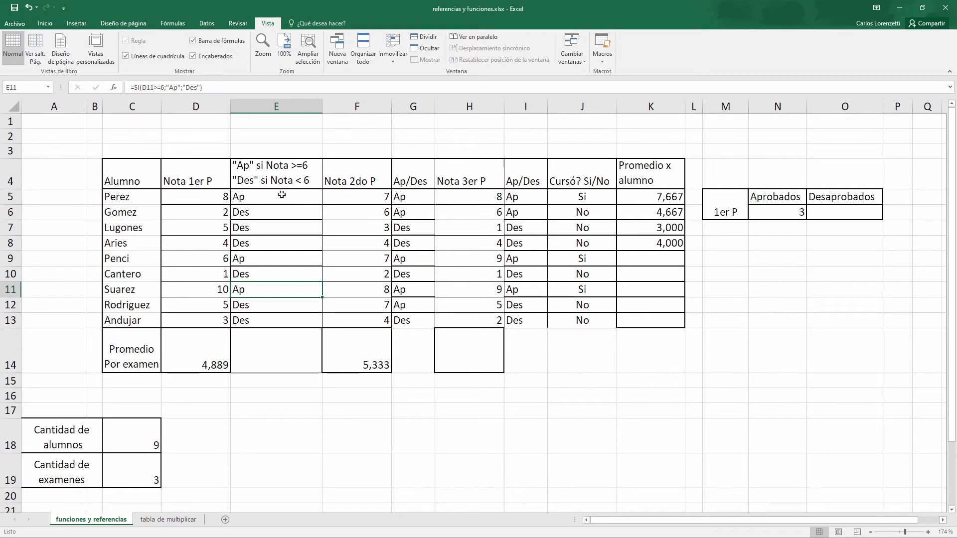
left_click_drag(279, 194, 272, 321)
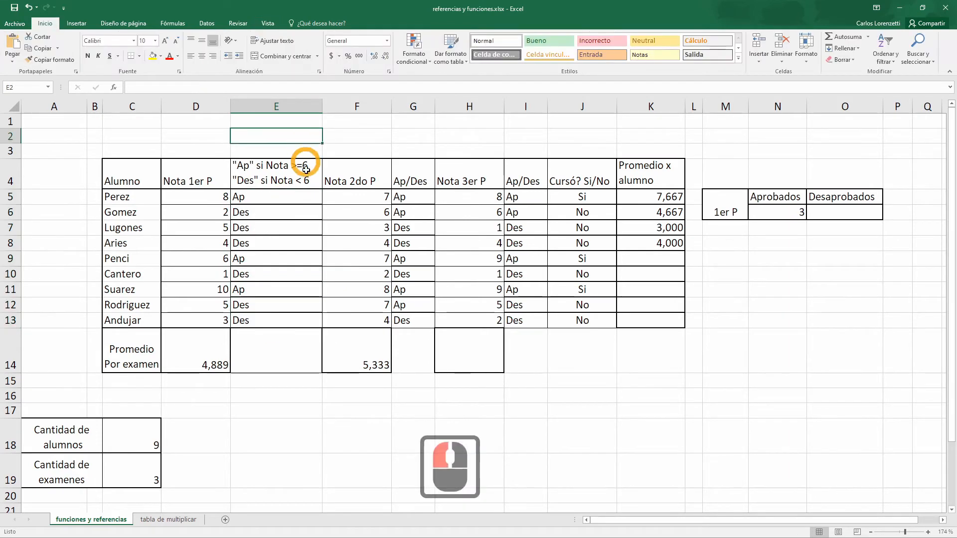
left_click_drag(276, 196, 274, 321)
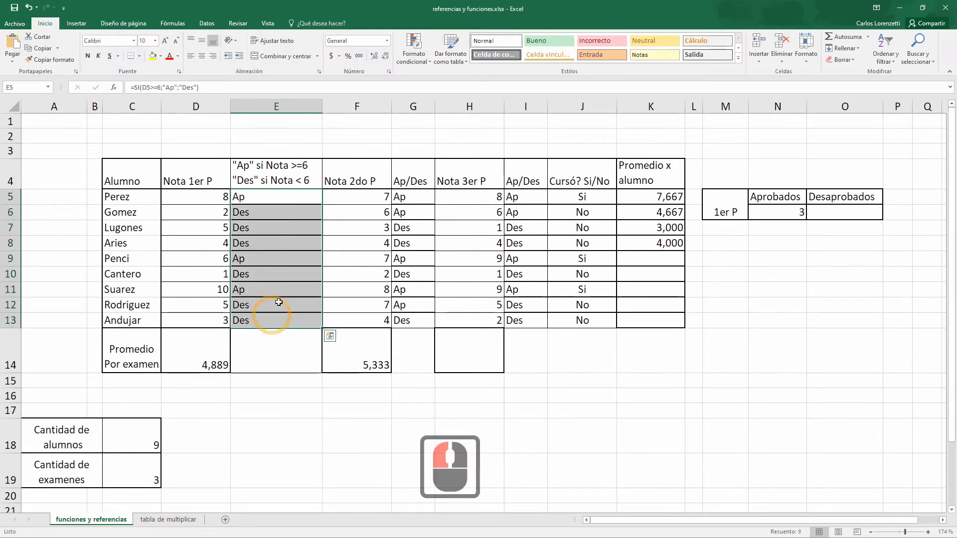
left_click(408, 57)
mouse_move(454, 80)
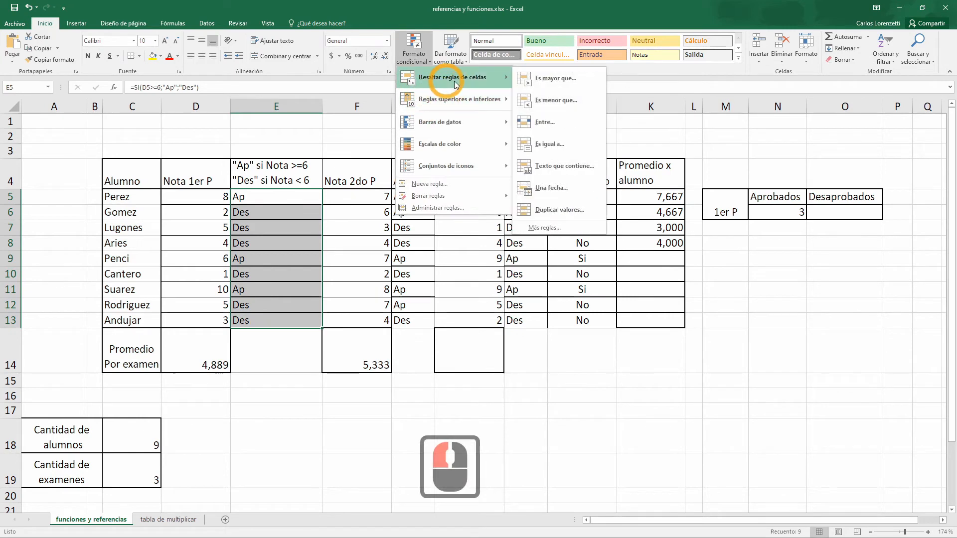
left_click(572, 146)
left_click(494, 229)
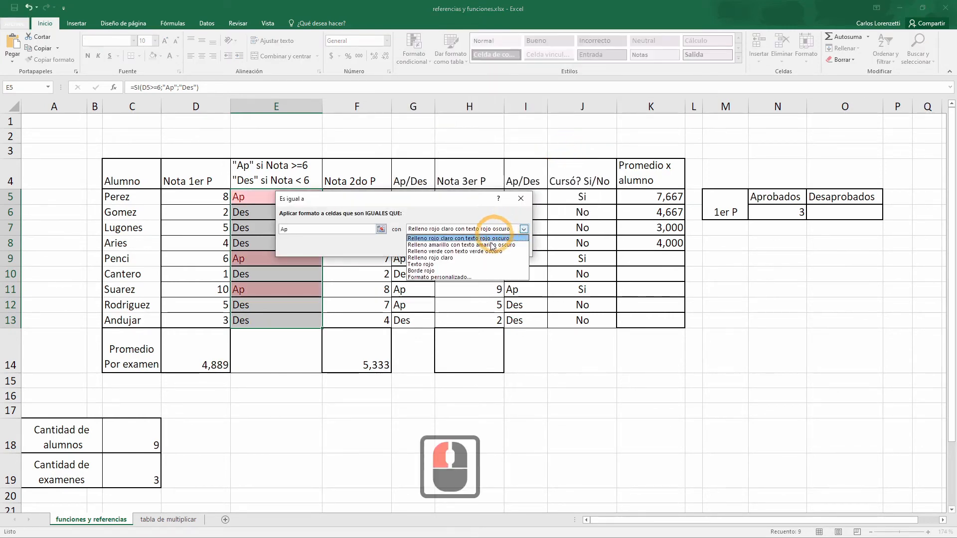
left_click(455, 251)
left_click(475, 245)
left_click(707, 364)
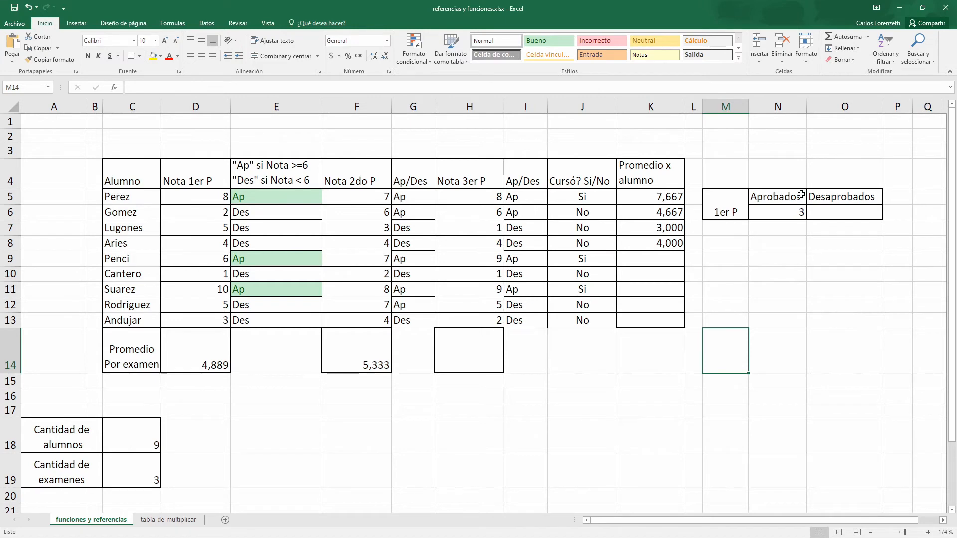
left_click(792, 214)
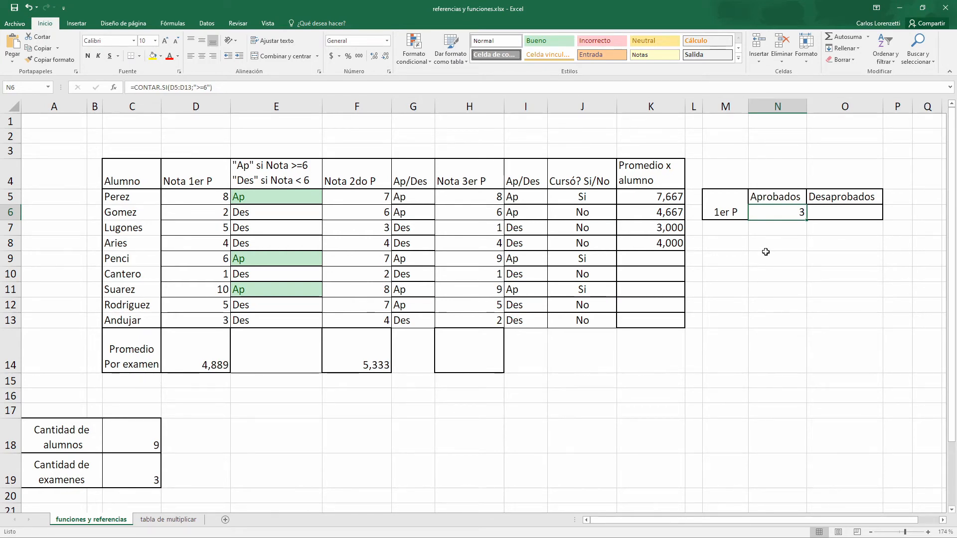
double_click(852, 212)
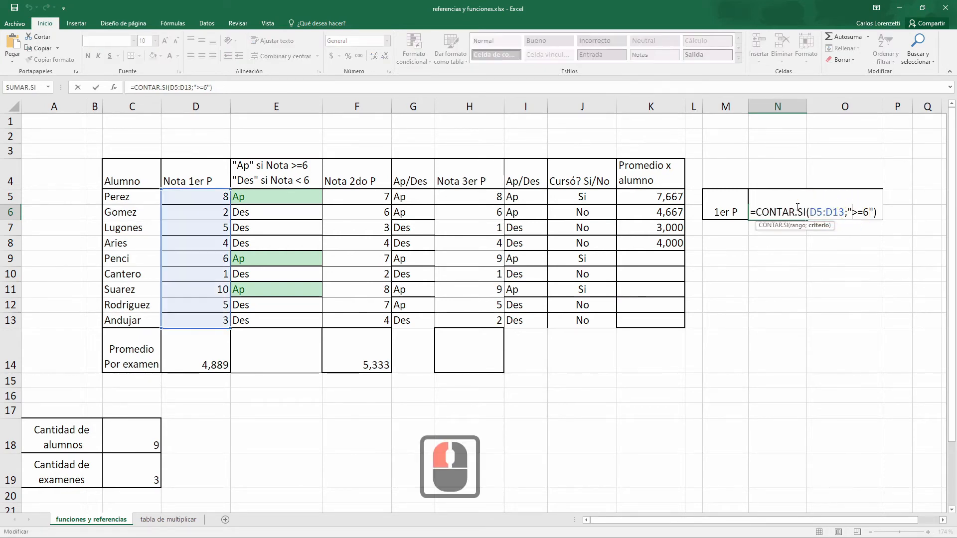
left_click_drag(816, 214, 810, 214)
type("E")
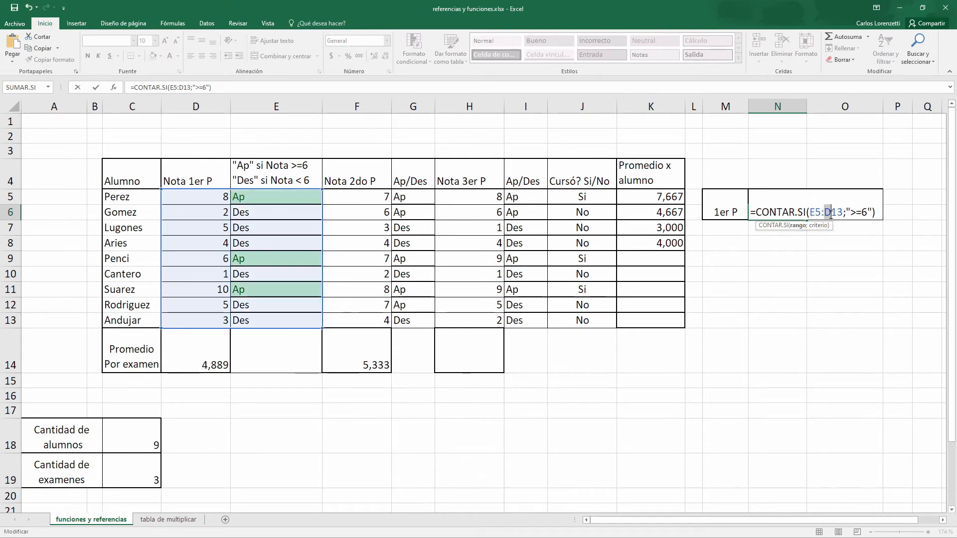
left_click_drag(831, 215, 825, 214)
type("E")
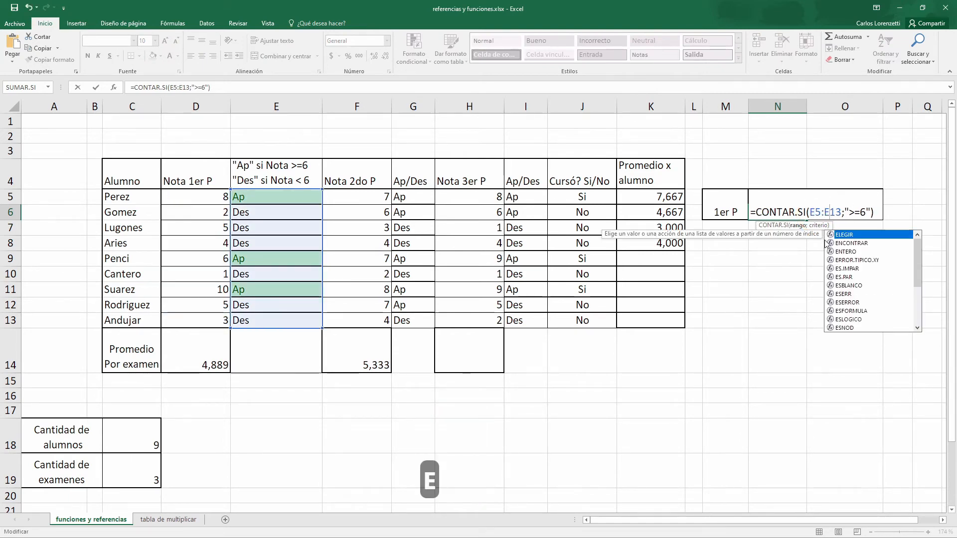
key("Escape")
key("Escape")
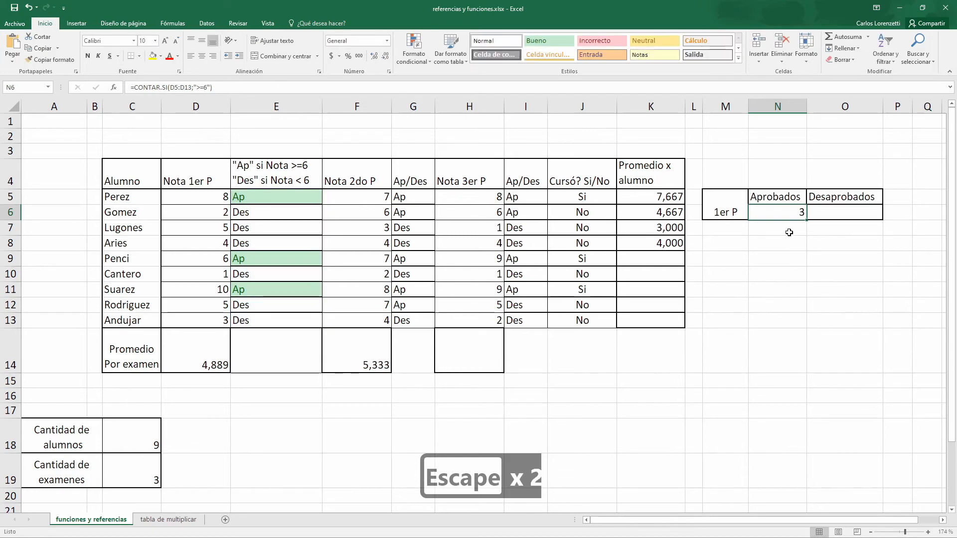
Change the count formula in N6 to use the range E5:E13 and the criterion "Ap"
double_click(780, 216)
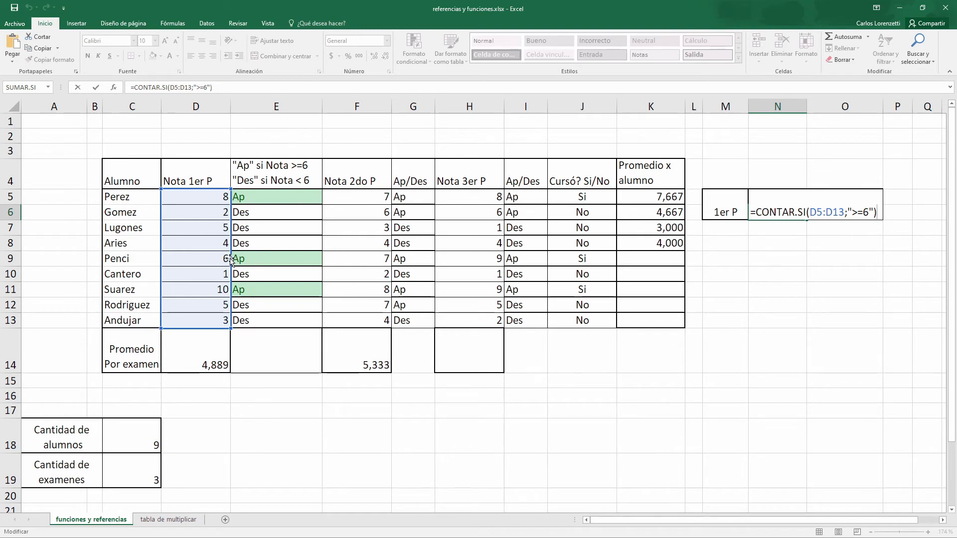
left_click_drag(231, 258, 276, 252)
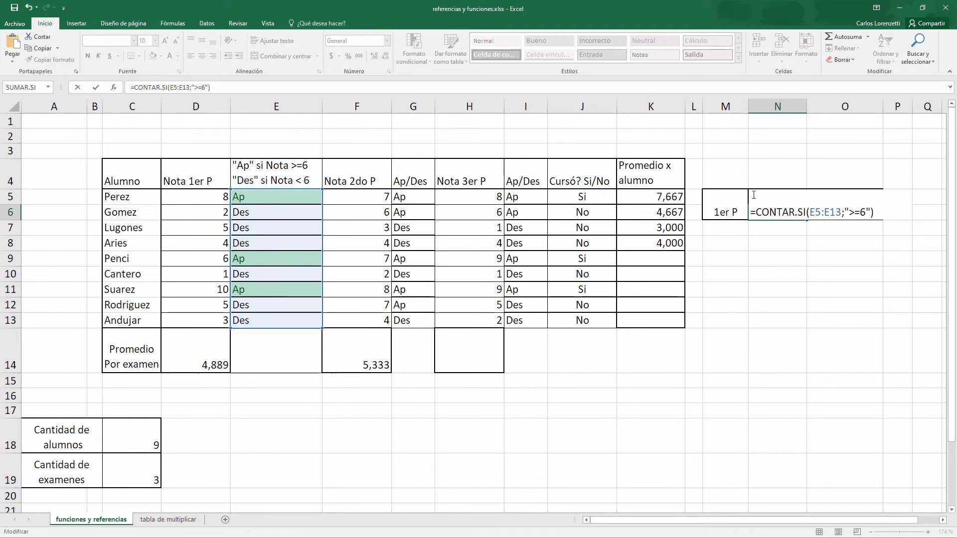
double_click(858, 213)
type("Ap")
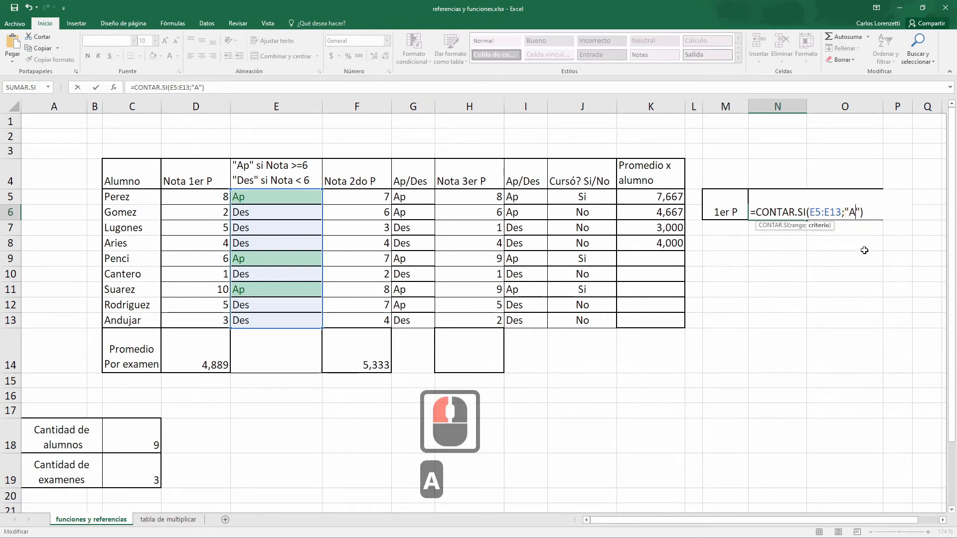
key("Return")
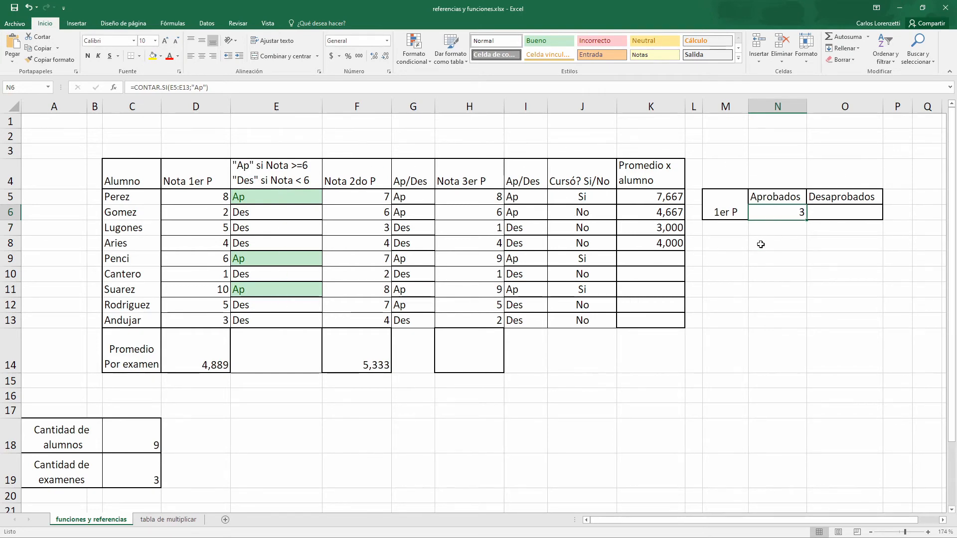
left_click(251, 194)
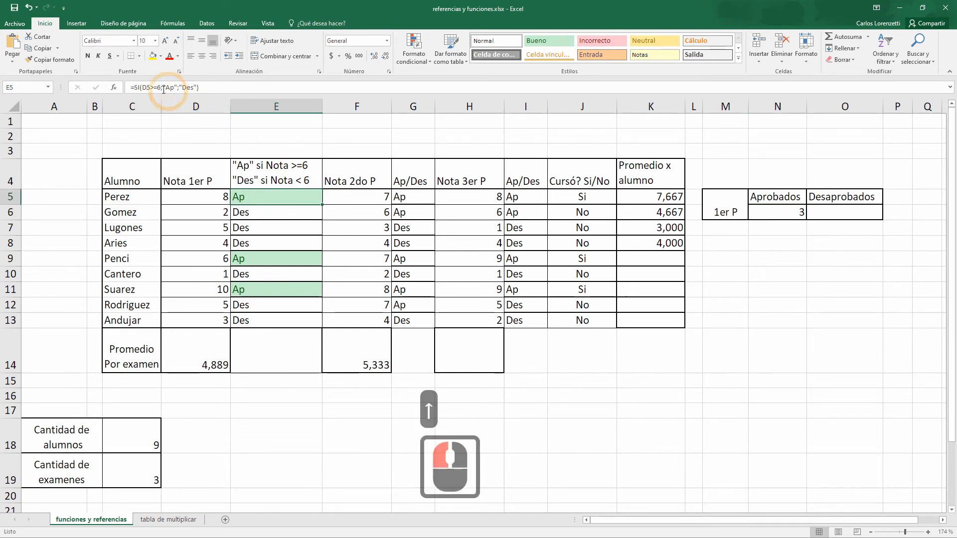
key("F2")
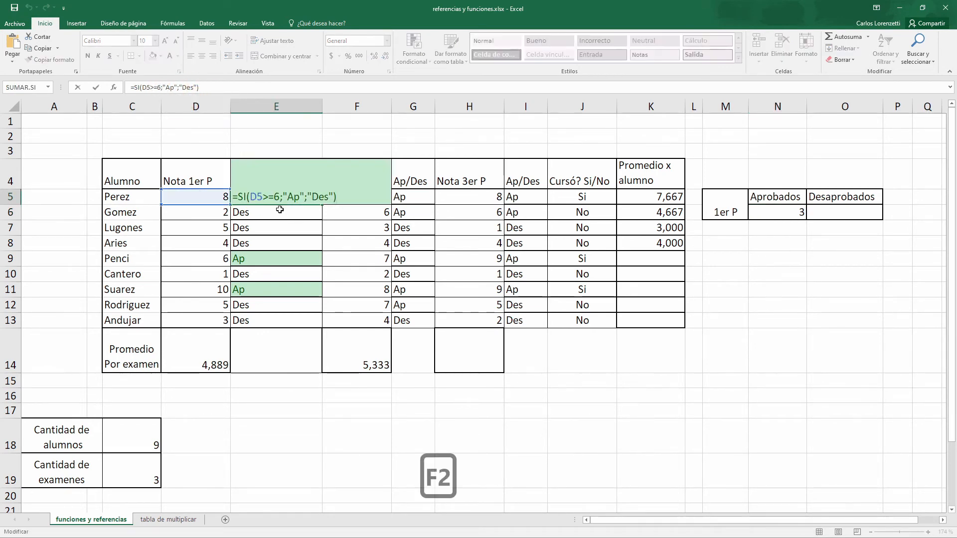
key("Escape")
Add the label "Nota Ap" in D2 and the passing grade 6 beside it in E2
left_click(272, 137)
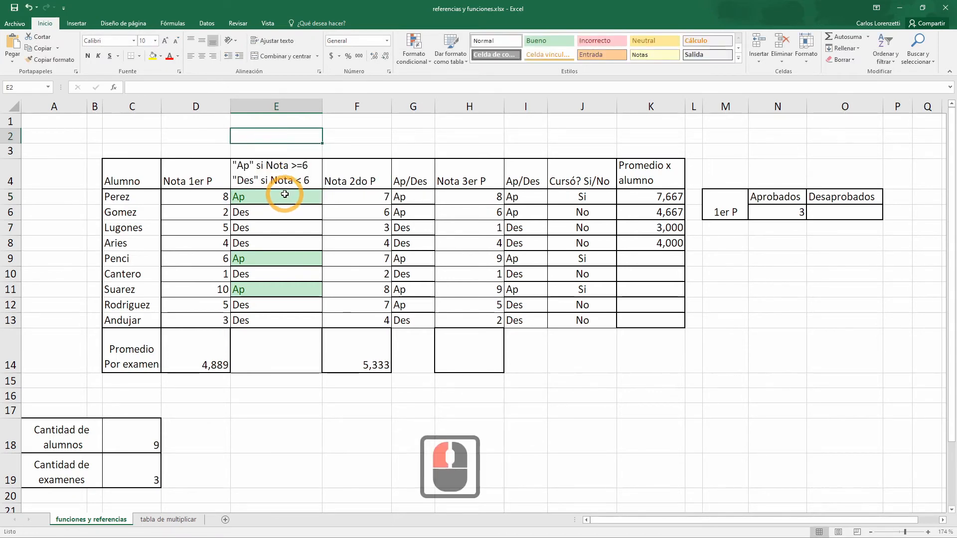
left_click(211, 136)
type("Nota AP")
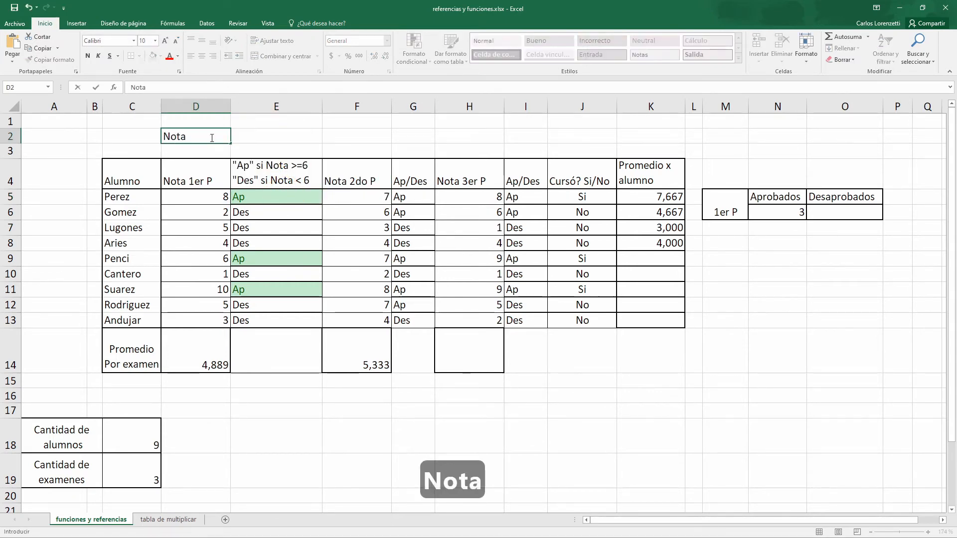
key("BackSpace")
type("p")
key("Tab")
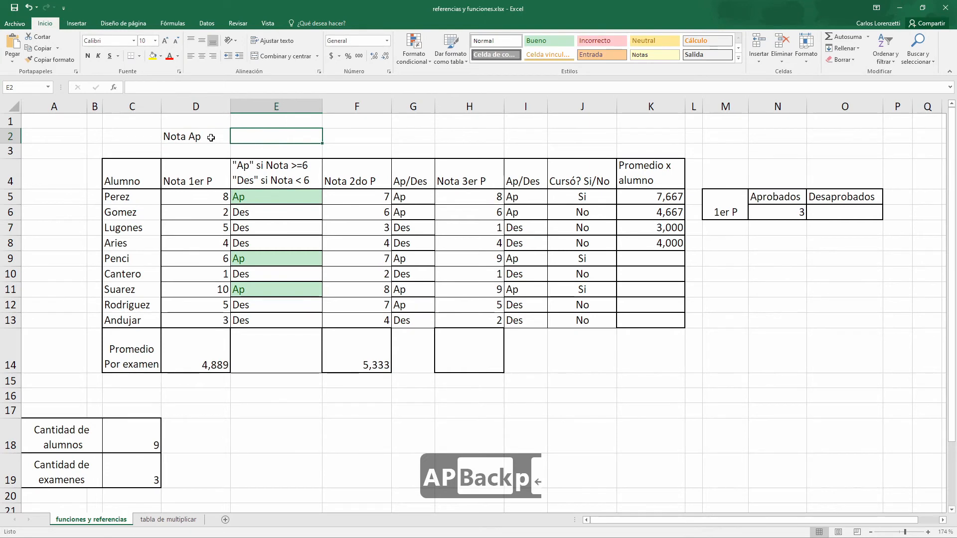
type("6")
key("Return")
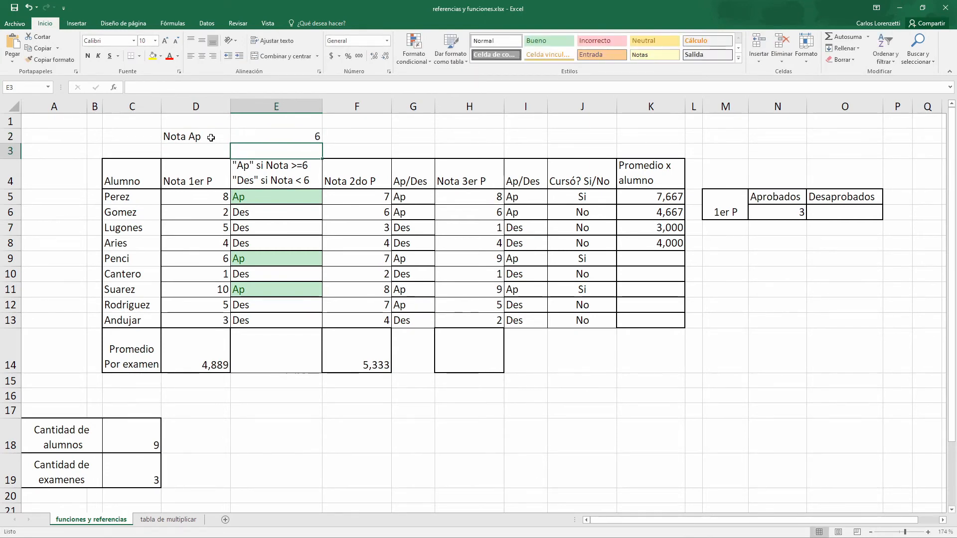
Replace the fixed 6 in the SI formula of E5 with a reference to cell E2
left_click(263, 198)
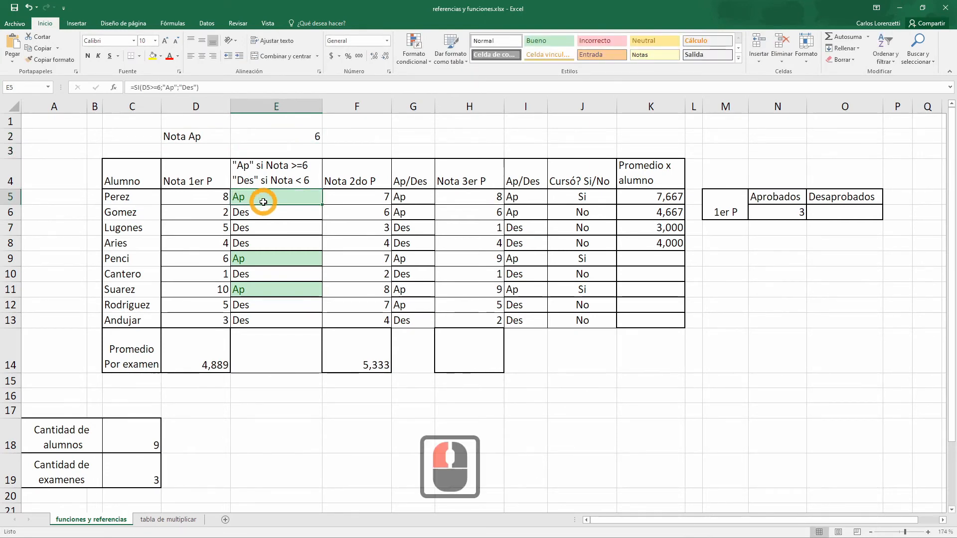
left_click(166, 89)
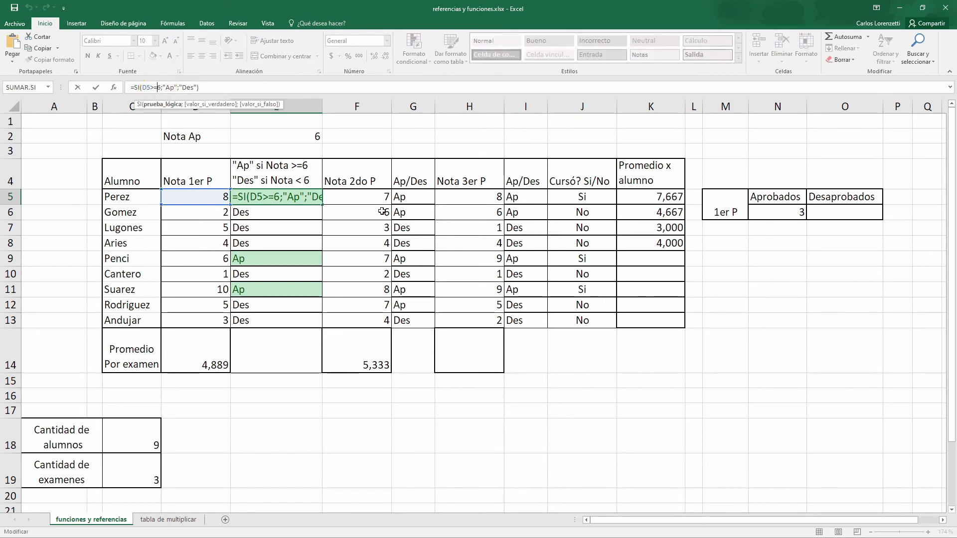
key("Delete")
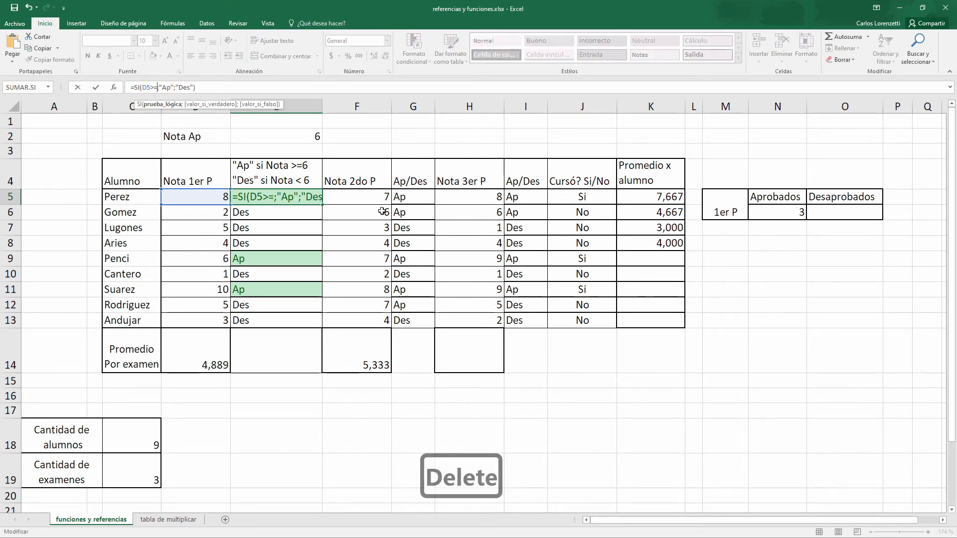
left_click(282, 136)
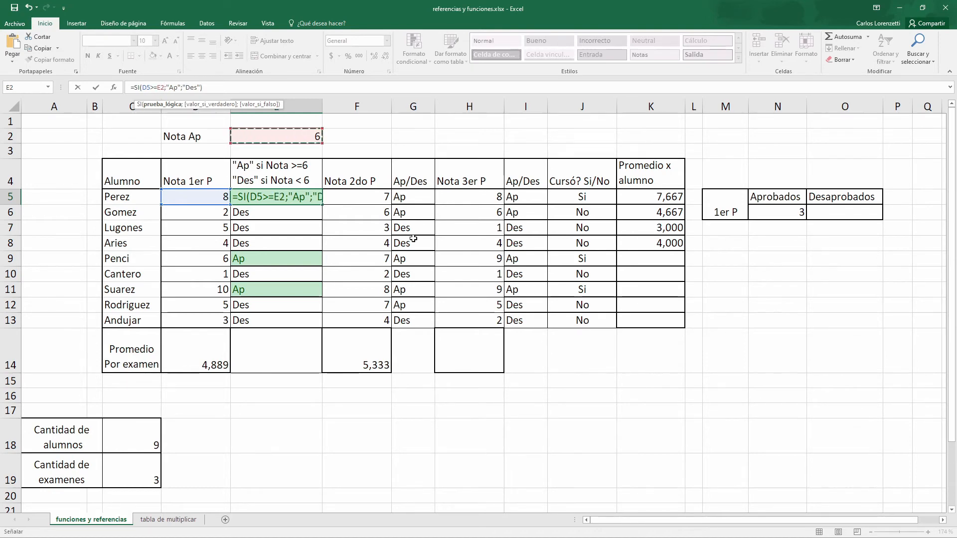
key("Return")
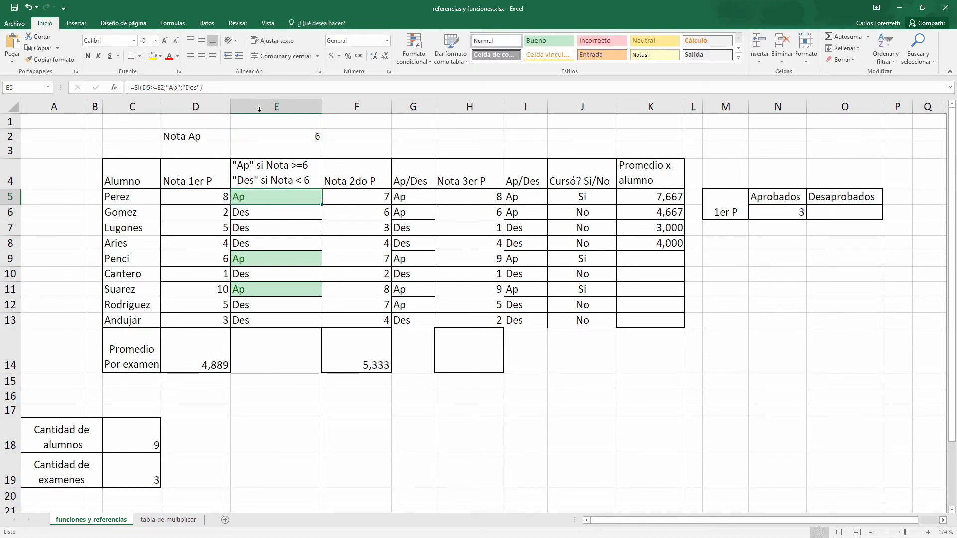
Check which cells the SI formula in E5 refers to
key("F2")
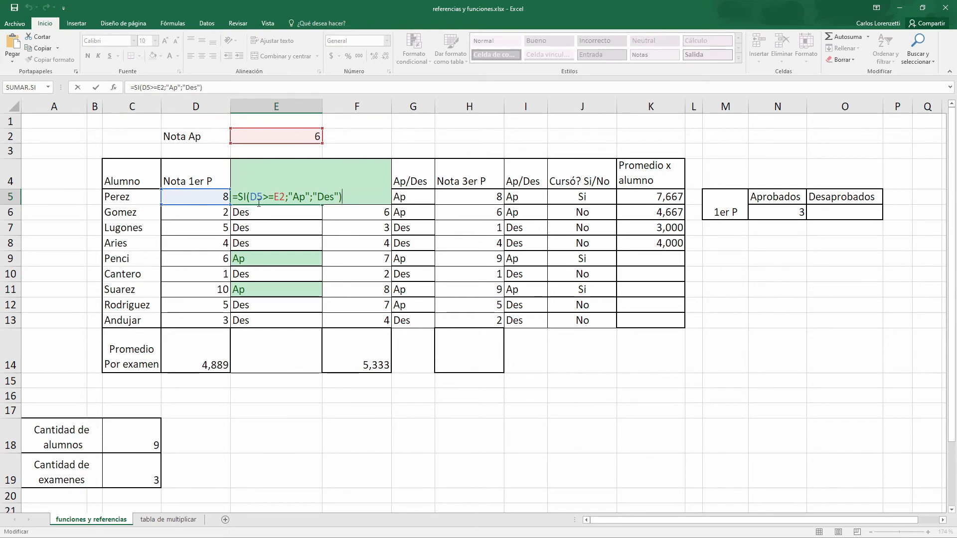
key("Escape")
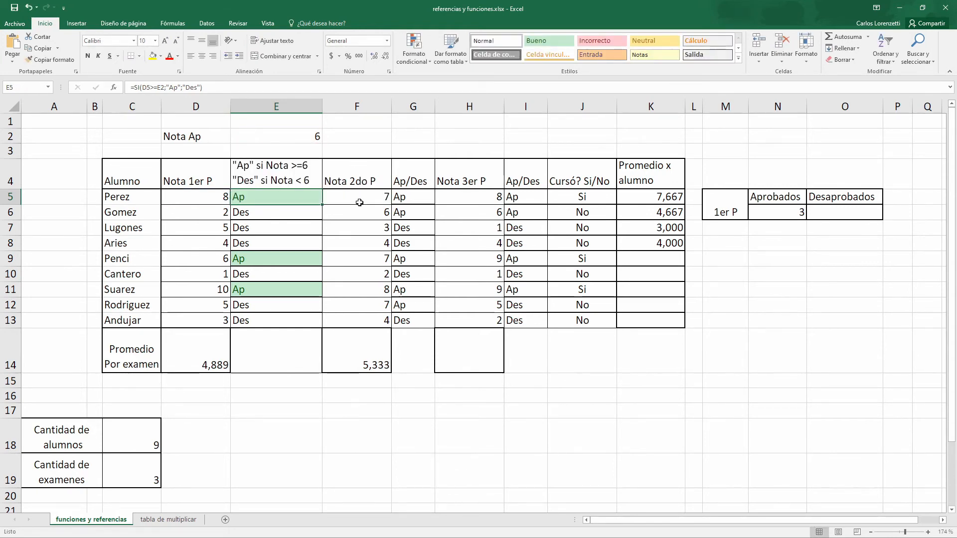
key("F2")
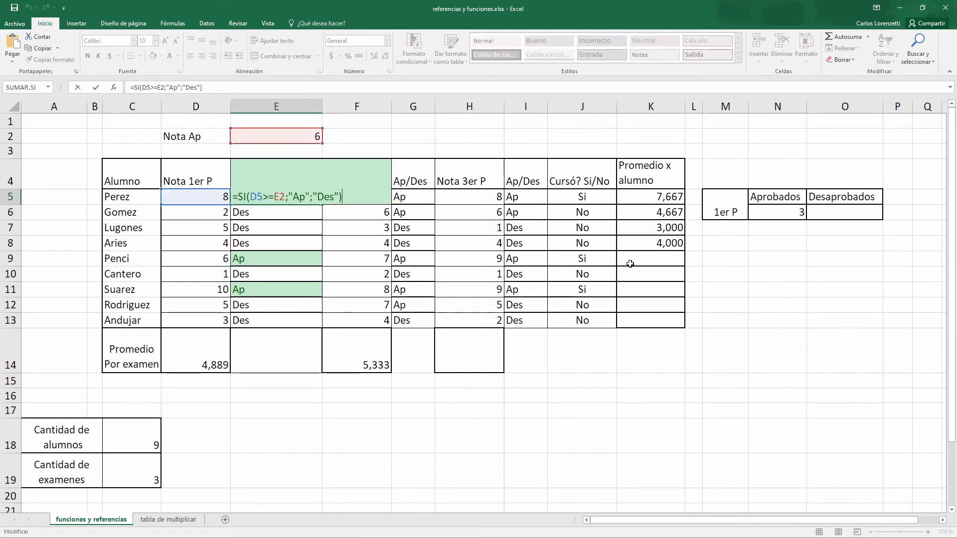
key("Escape")
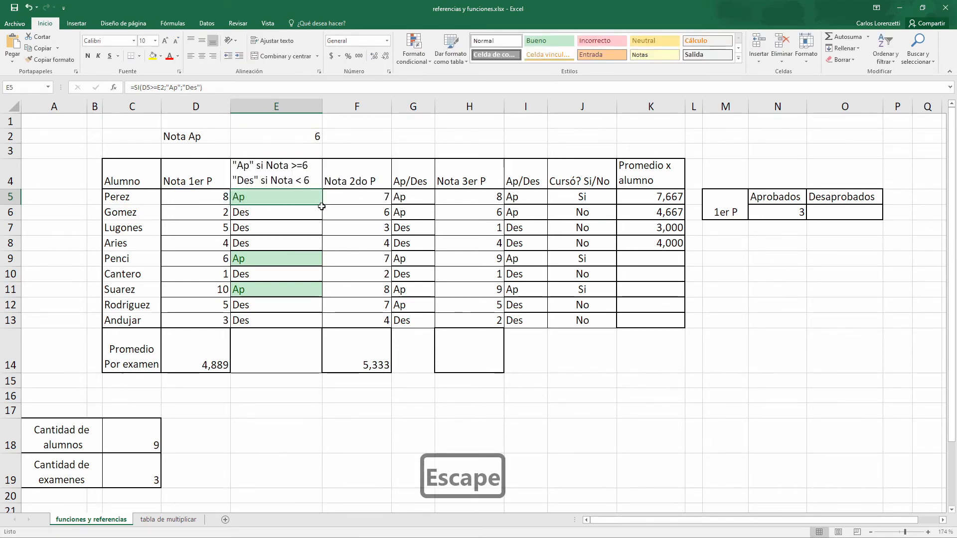
Try filling the E5 formula down to E6 and inspect the references in the copy
left_click_drag(321, 206, 295, 218)
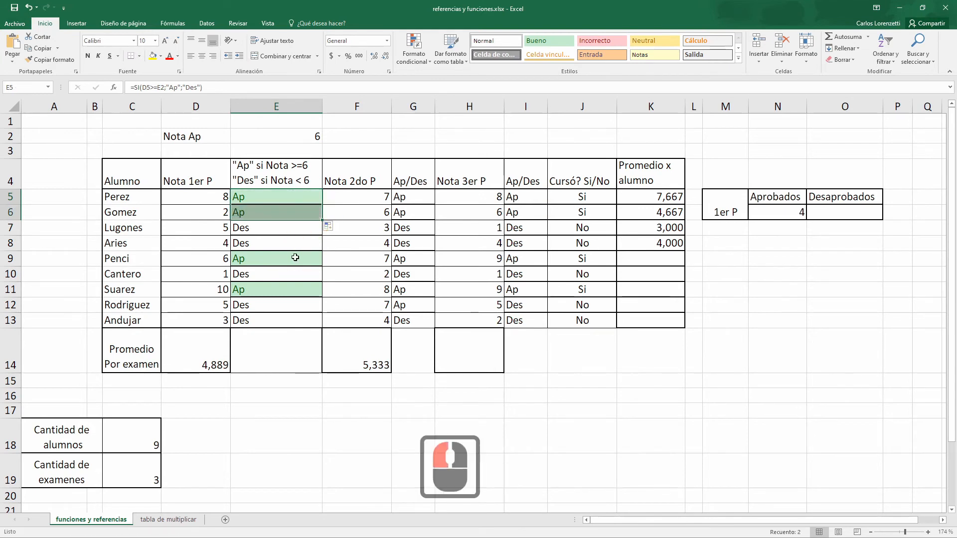
left_click(279, 214)
key("F2")
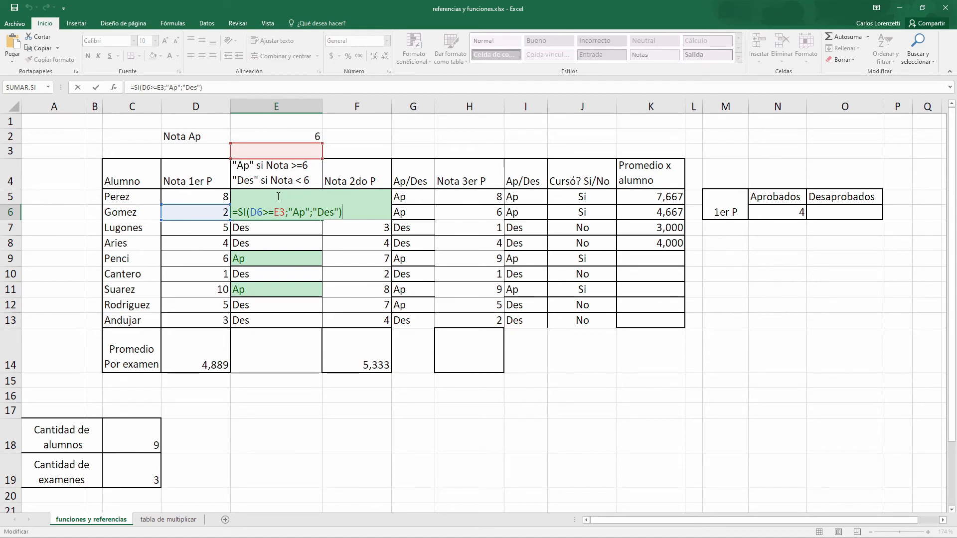
key("Escape")
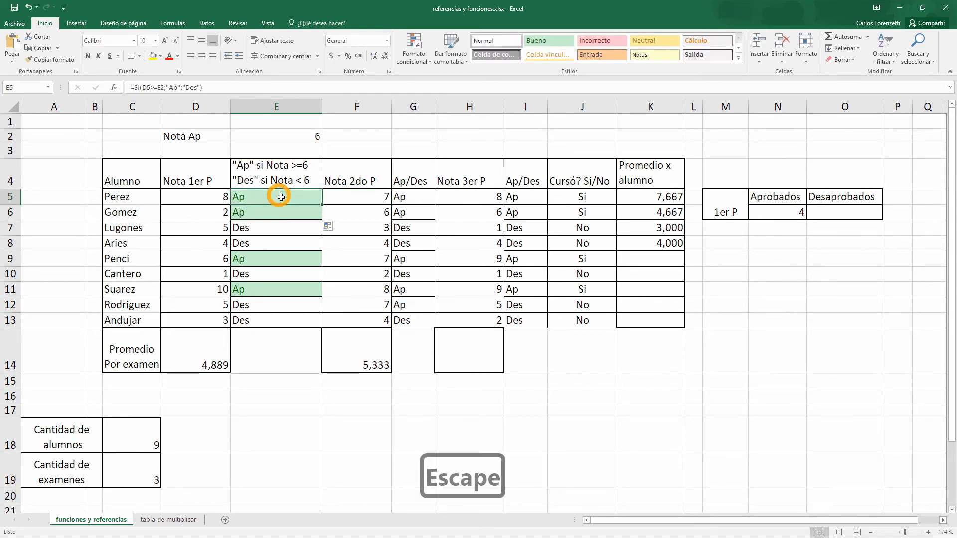
Make the passing-grade reference in E5's SI formula absolute as $E$2, and fill the formula down through E13
left_click(277, 197)
key("F2")
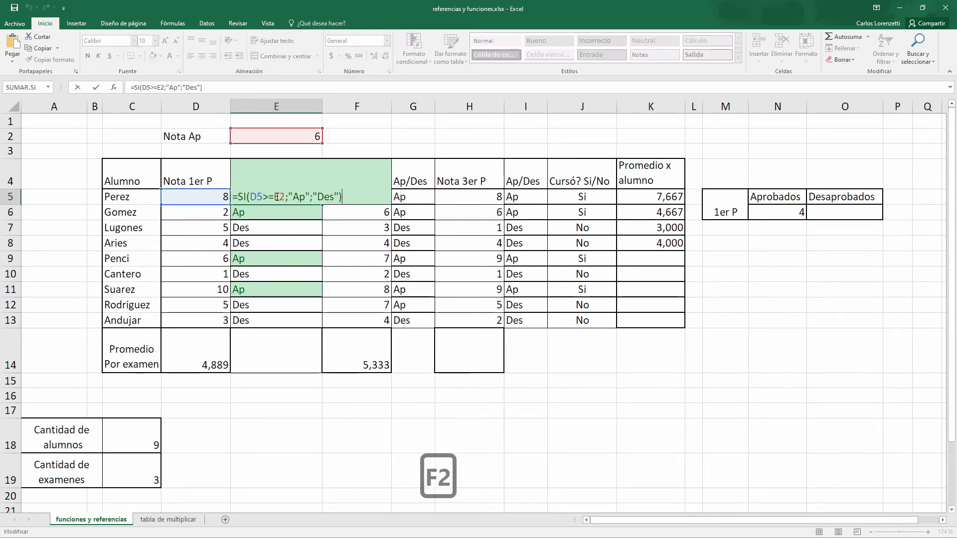
left_click(278, 197)
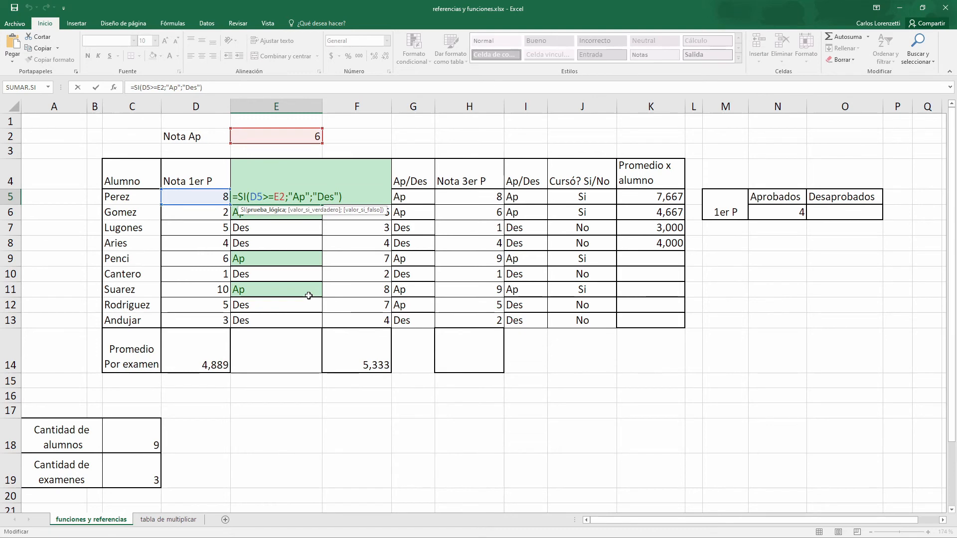
key("F4")
key("F4")
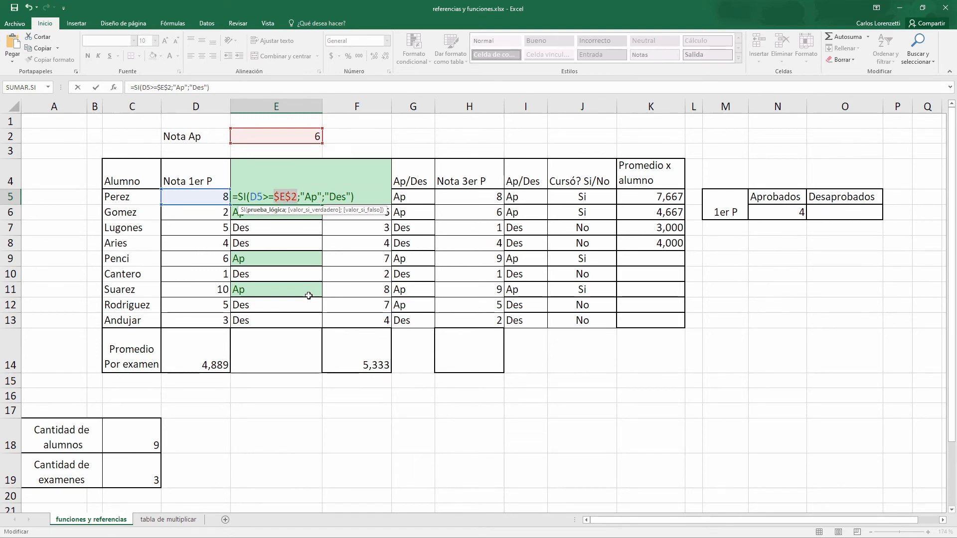
key("F4")
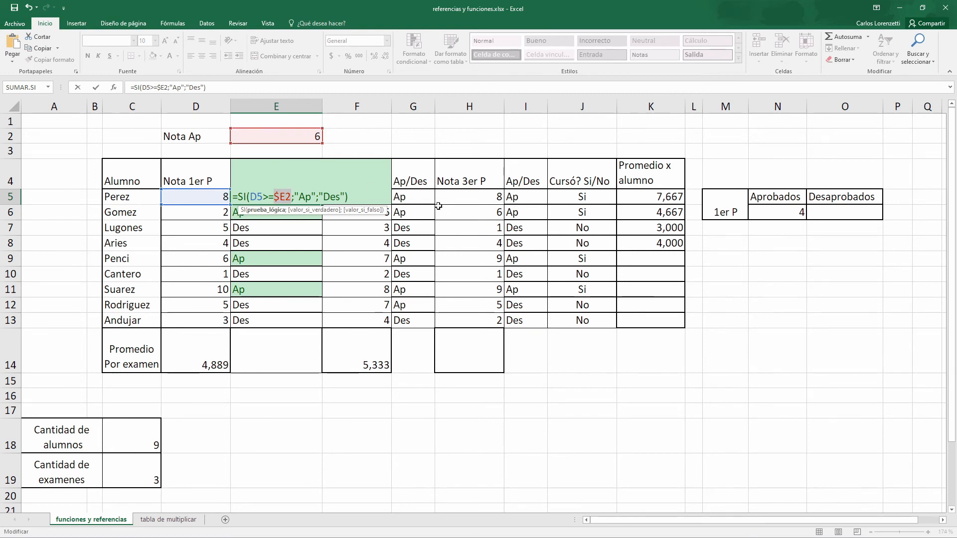
key("F4")
key("F4")
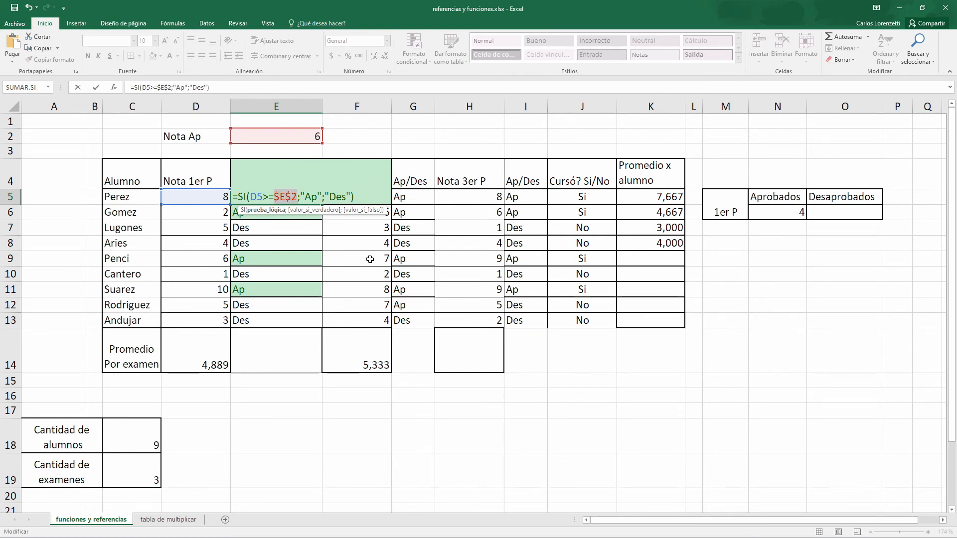
key("Return")
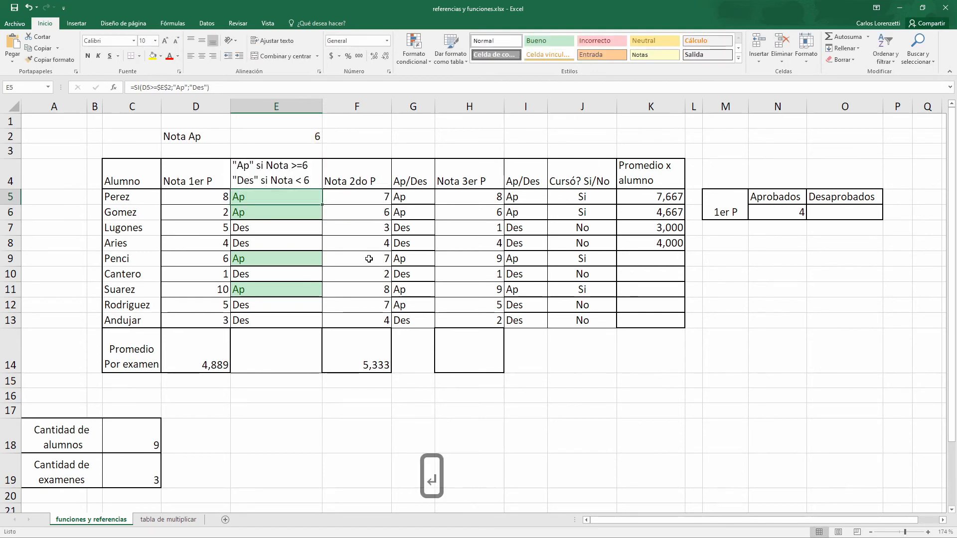
left_click_drag(322, 204, 320, 321)
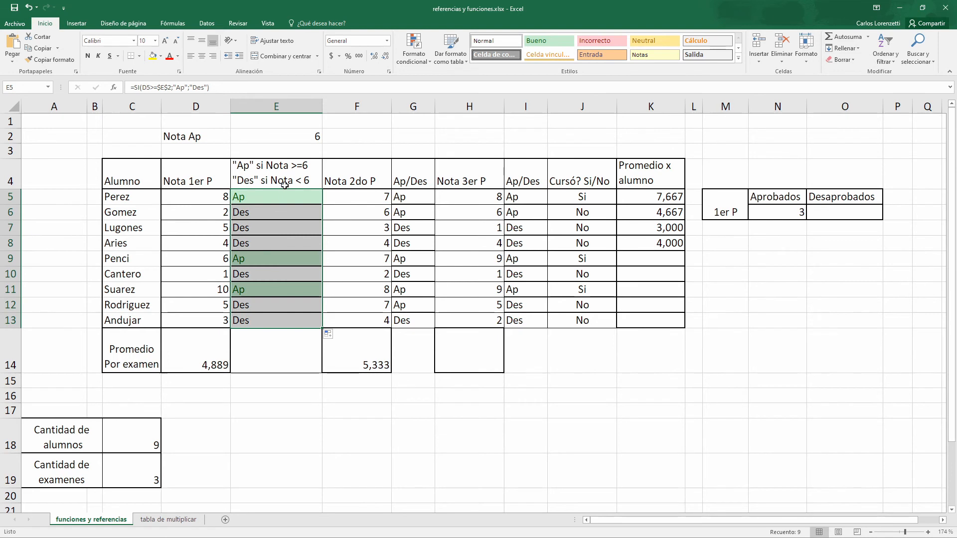
Copy the E5 formula into both remaining Ap/Des ranges, G5:G13 and I5:I13
left_click(285, 196)
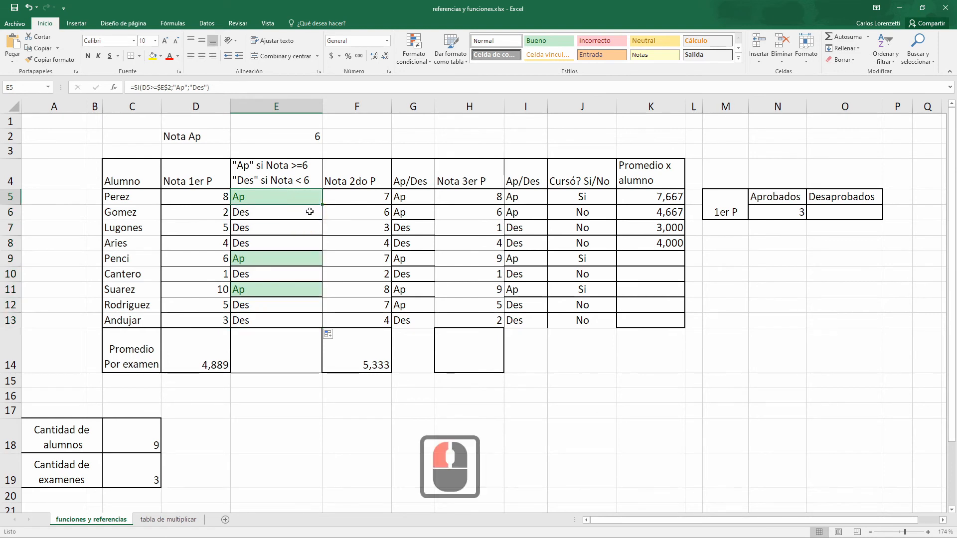
key("ctrl+c")
left_click_drag(409, 196, 414, 320)
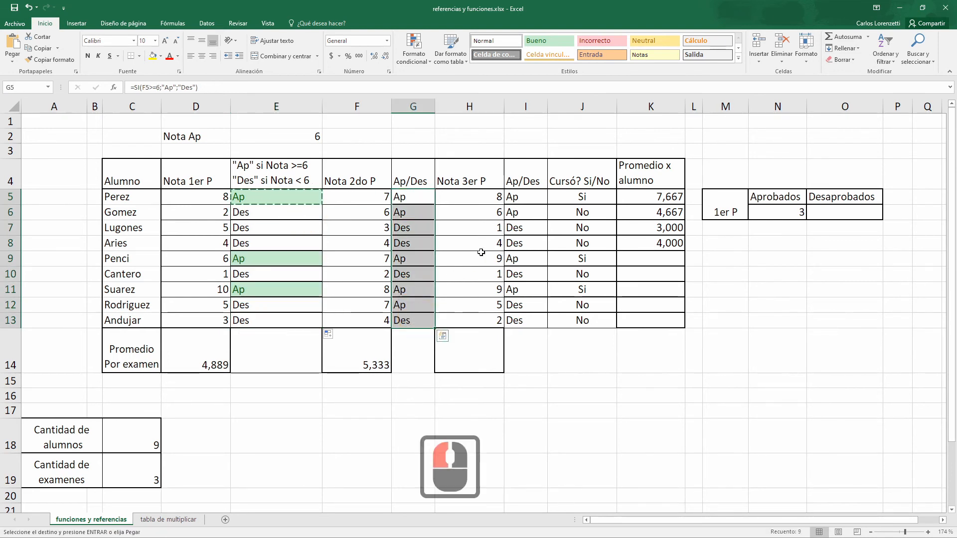
left_click_drag(534, 196, 532, 312)
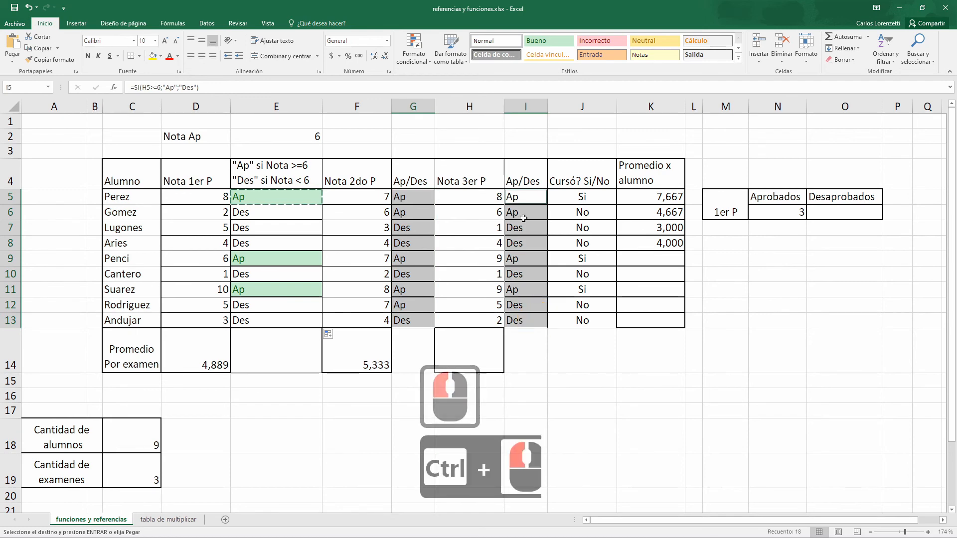
key("ctrl+v")
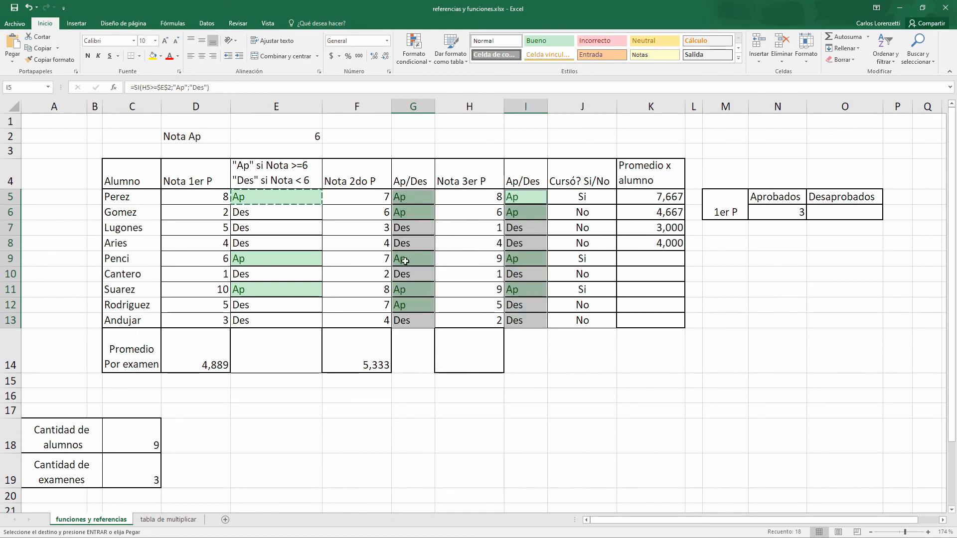
Inspect the references in the pasted Ap/Des formulas, including cells I11 and I6
left_click(422, 223)
left_click(422, 258)
key("F2")
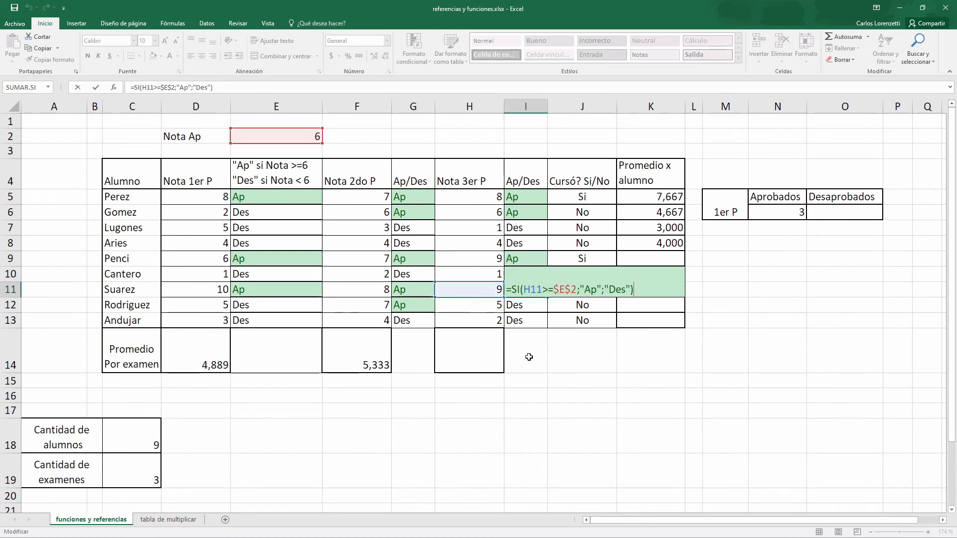
key("Escape")
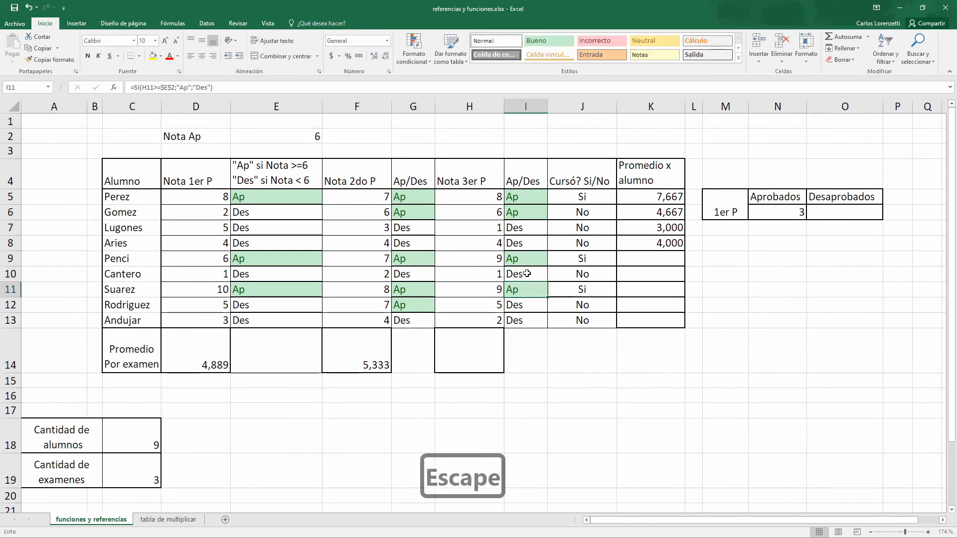
left_click(527, 215)
key("F2")
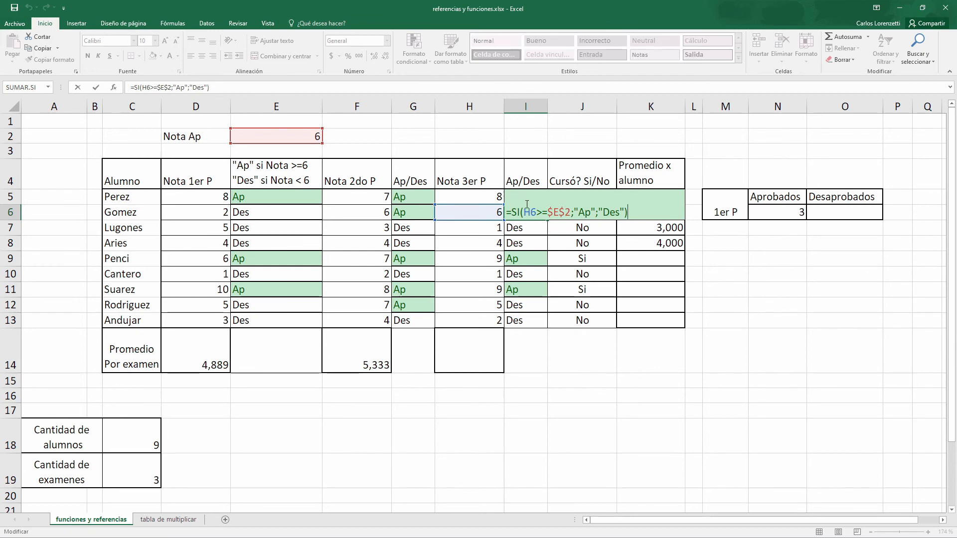
key("Escape")
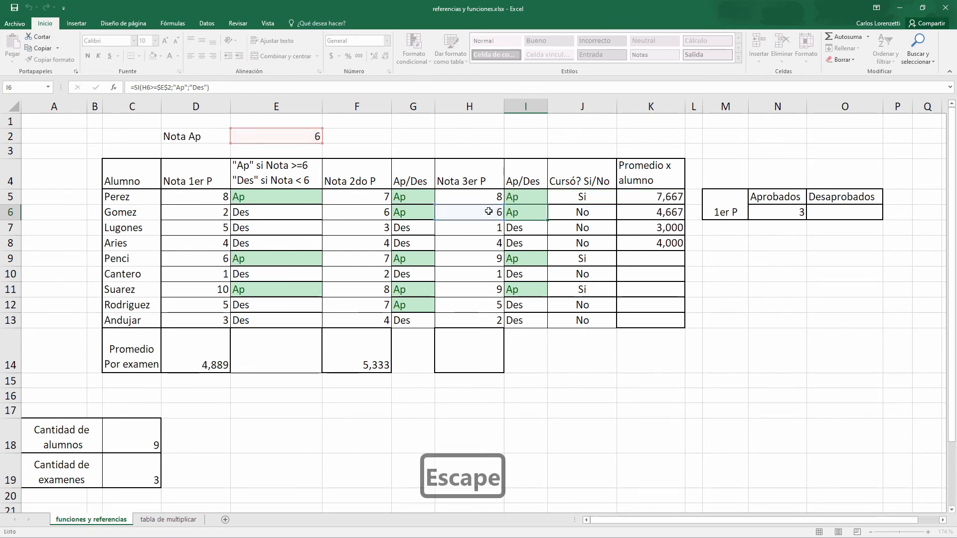
Try a passing grade of 5 in E2
left_click(299, 136)
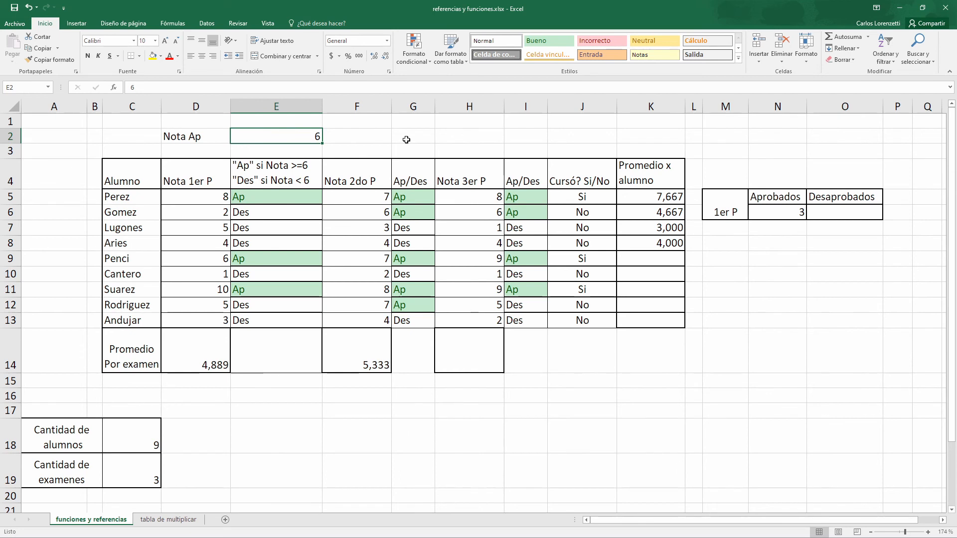
type("5")
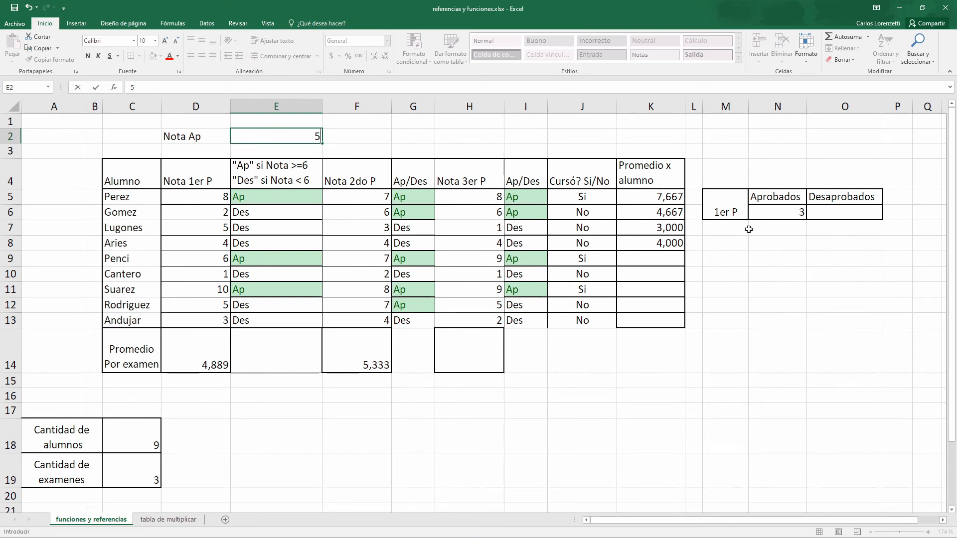
key("Return")
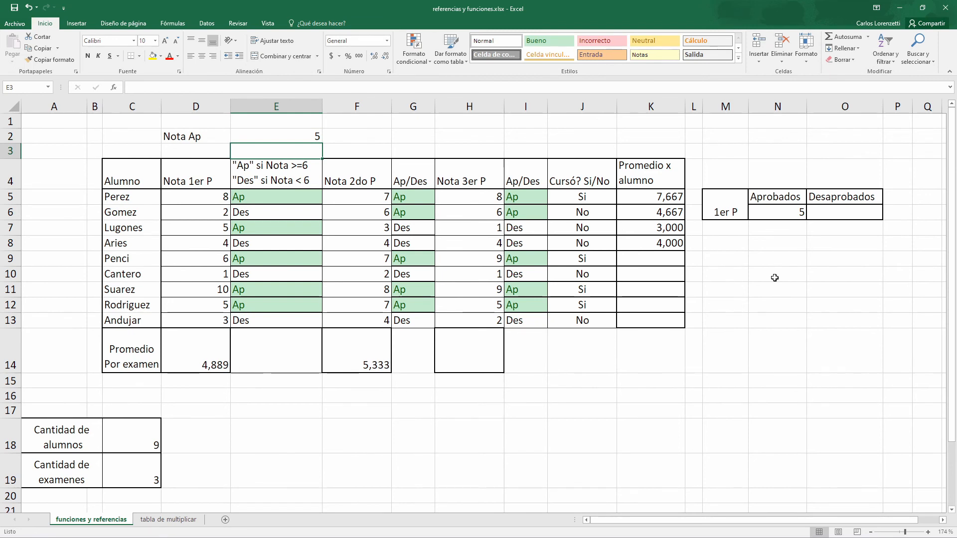
Set the passing grade in E2 to 4 and go to the SI formula in E5
key("Up")
type("4")
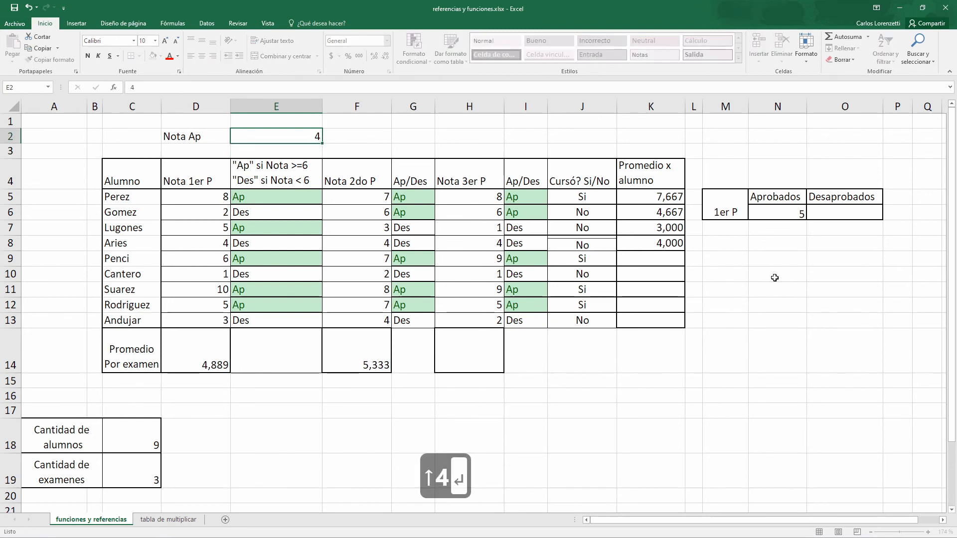
key("Return")
key("Up")
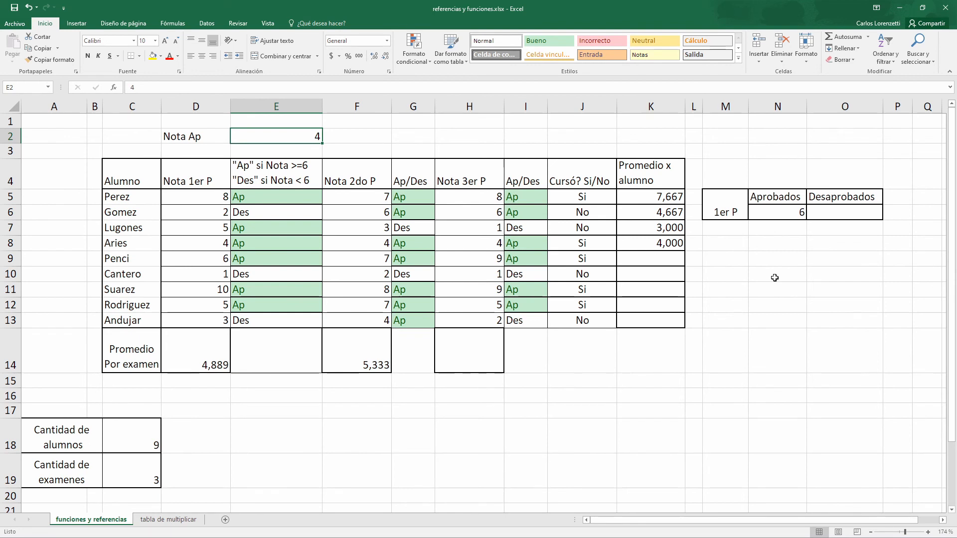
key("Down")
key("Down")
key("Down")
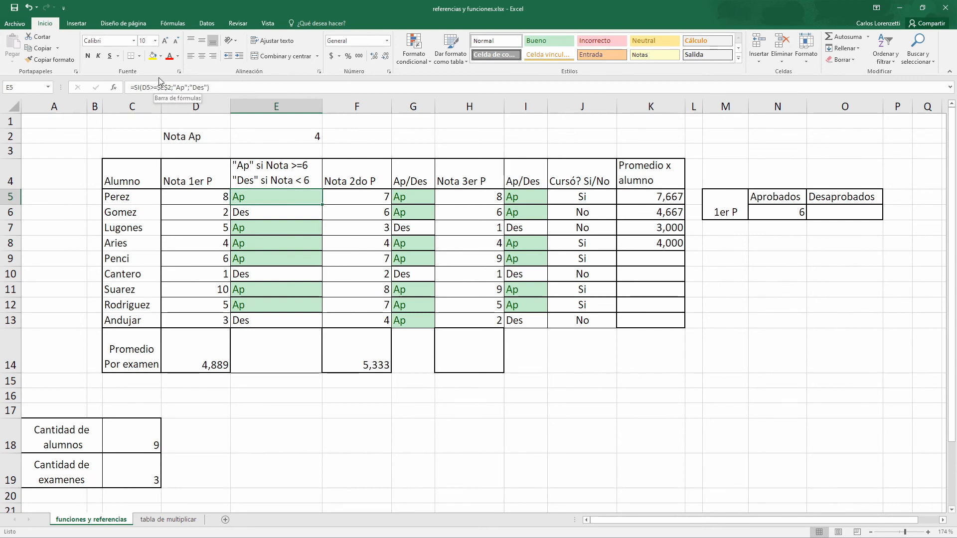
Make the range in N6's CONTAR.SI formula absolute as $E$5:$E$13
left_click(777, 212)
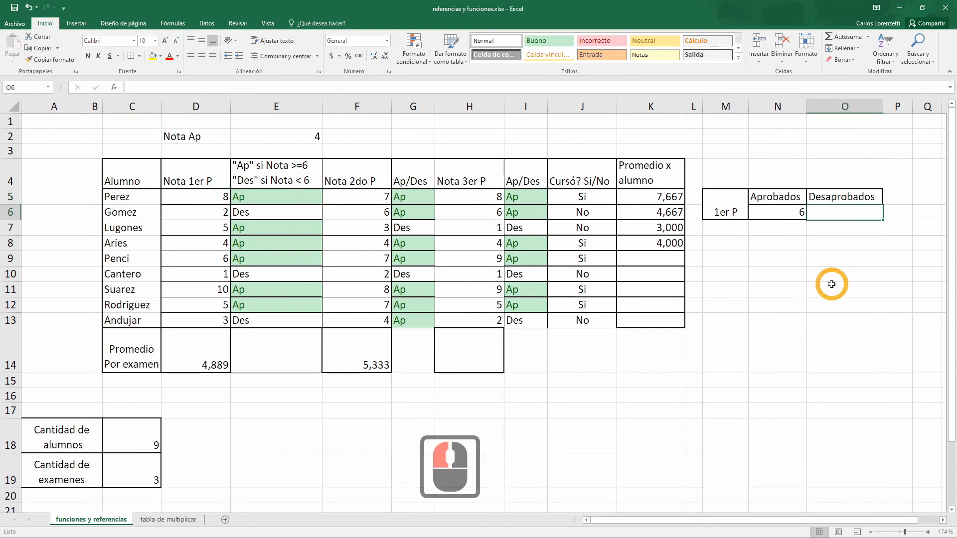
left_click(794, 218)
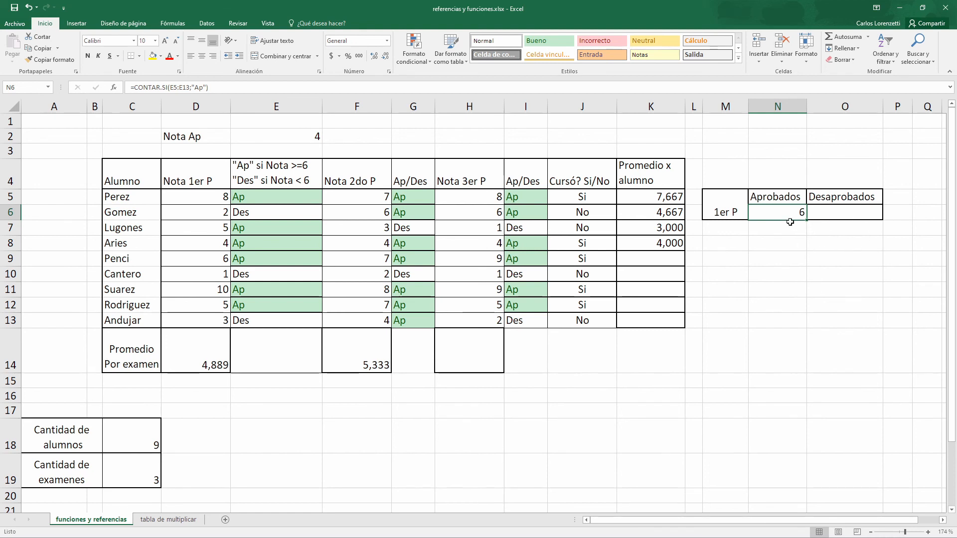
key("F2")
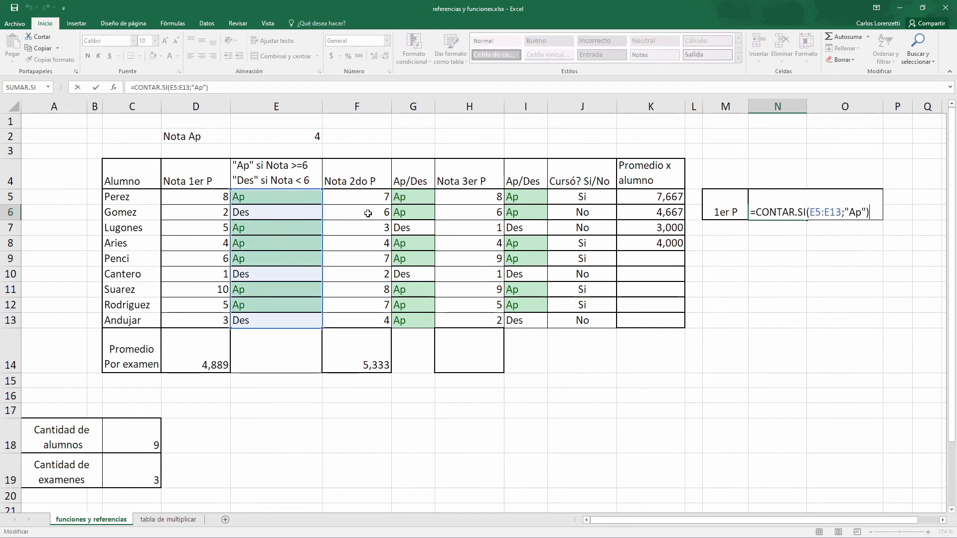
double_click(815, 213)
key("F4")
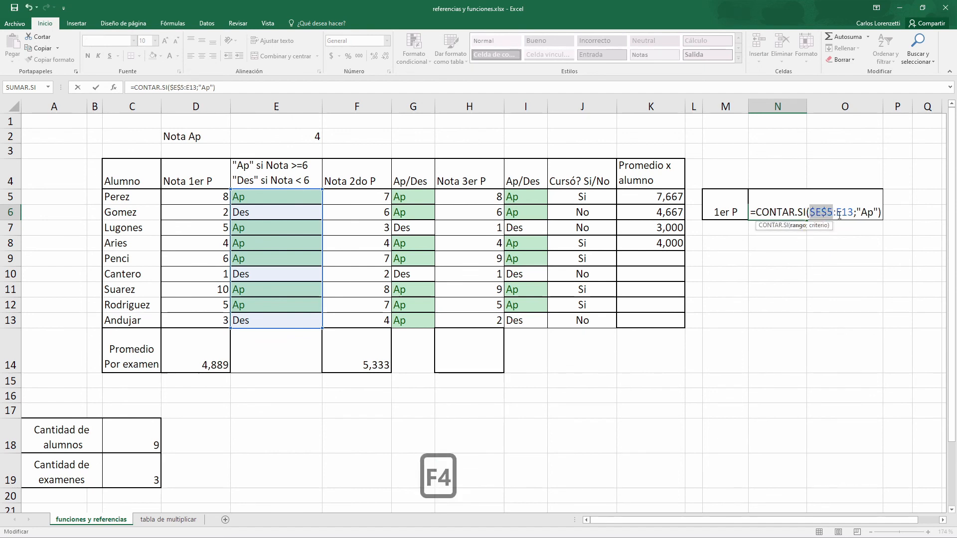
double_click(846, 213)
key("F4")
key("Return")
key("Up")
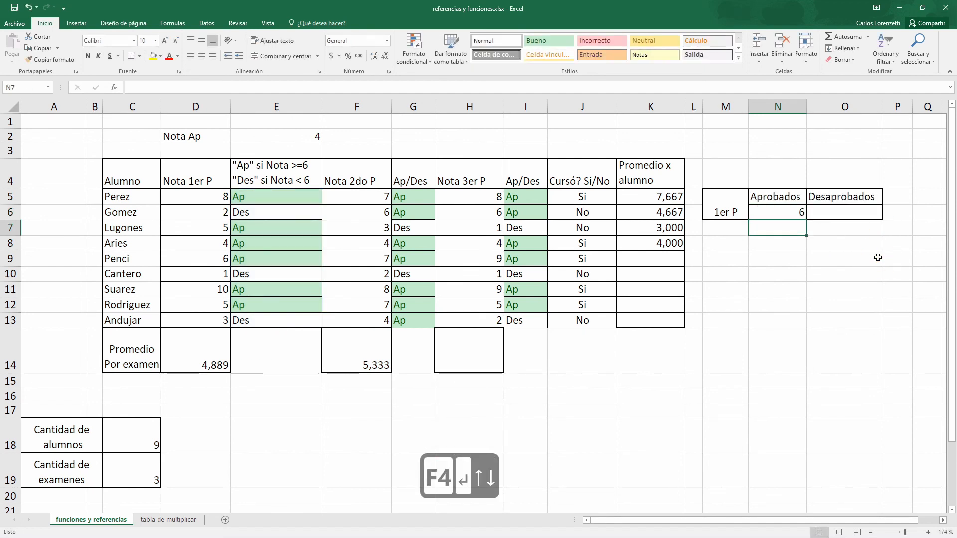
Fill N6's CONTAR.SI formula across to O6 and change its criterion to "Des" to count the failed students
left_click_drag(808, 219, 863, 219)
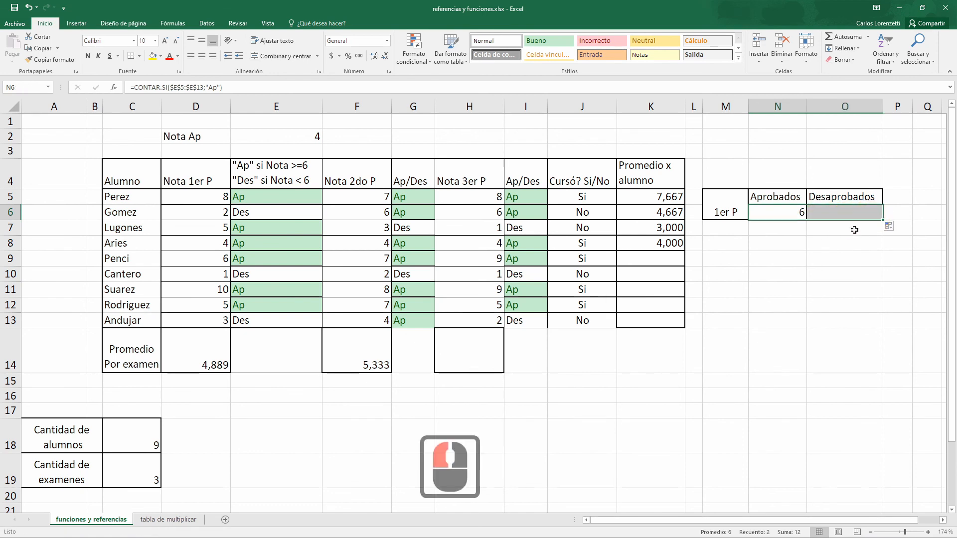
left_click(859, 214)
key("F2")
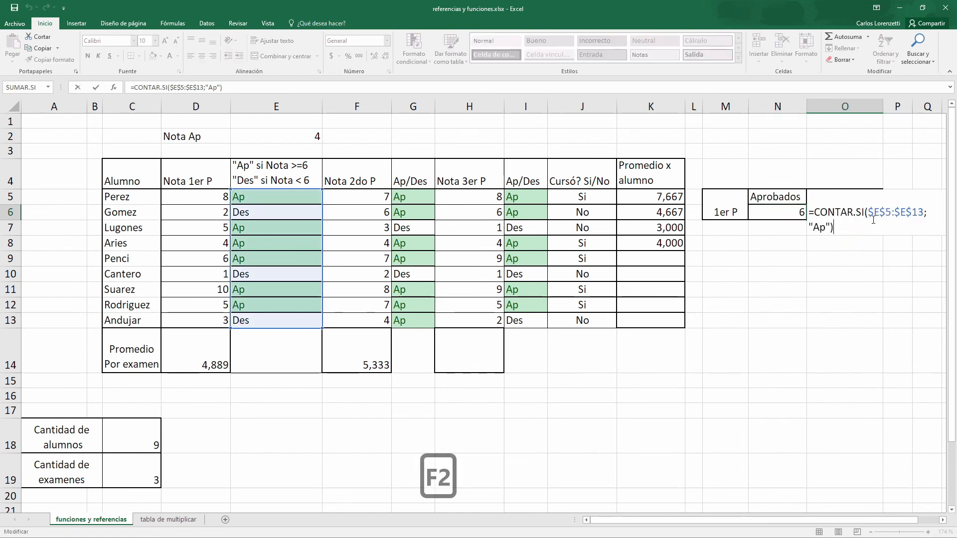
double_click(818, 227)
type("Des")
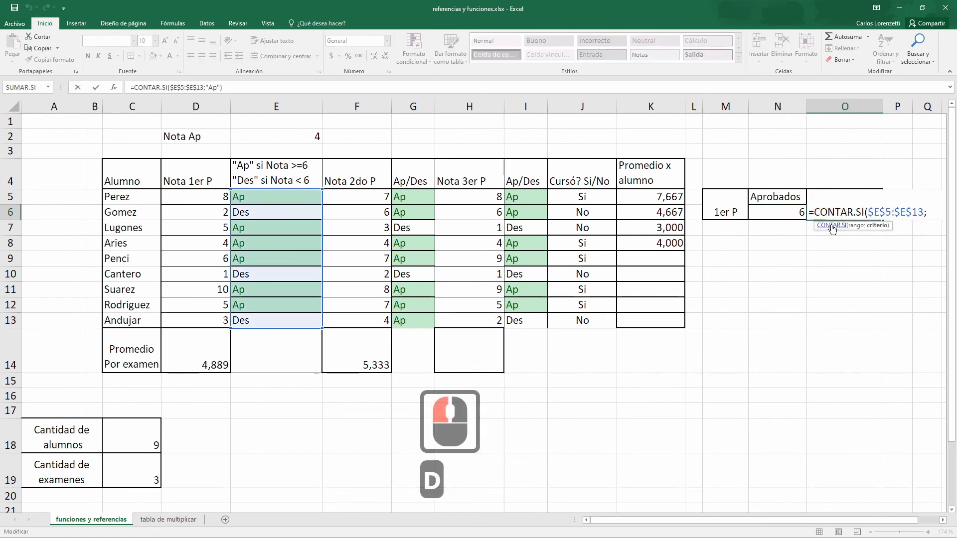
key("Return")
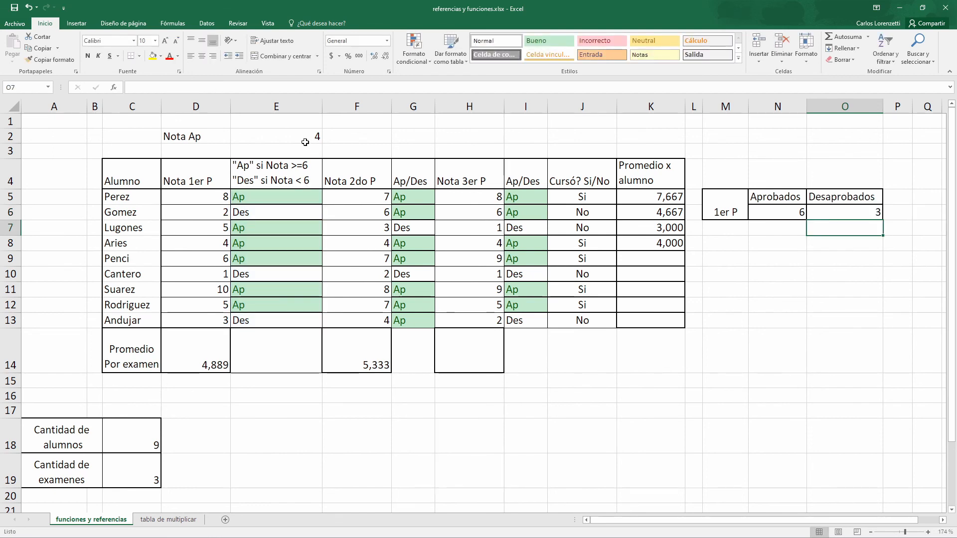
Set the passing grade in E2 to 6
double_click(302, 136)
type("6")
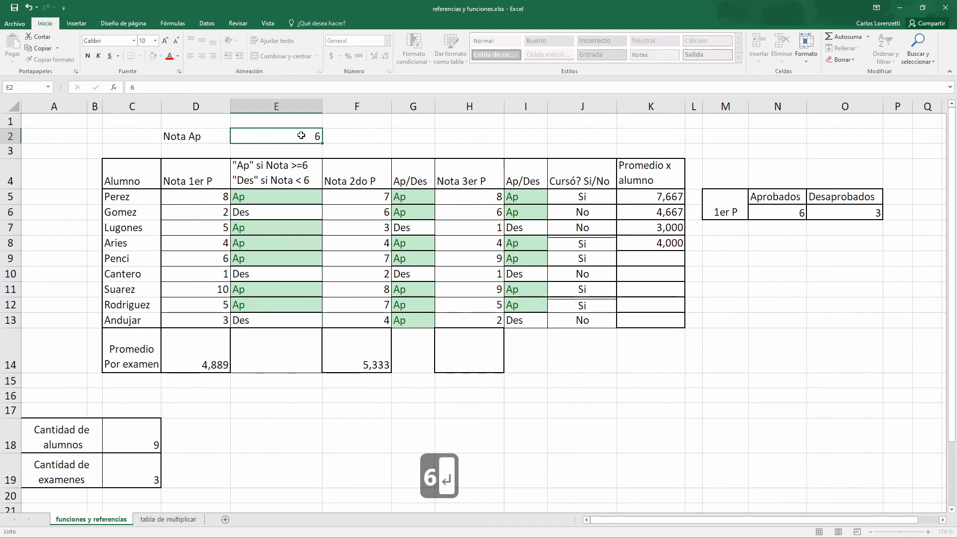
key("Return")
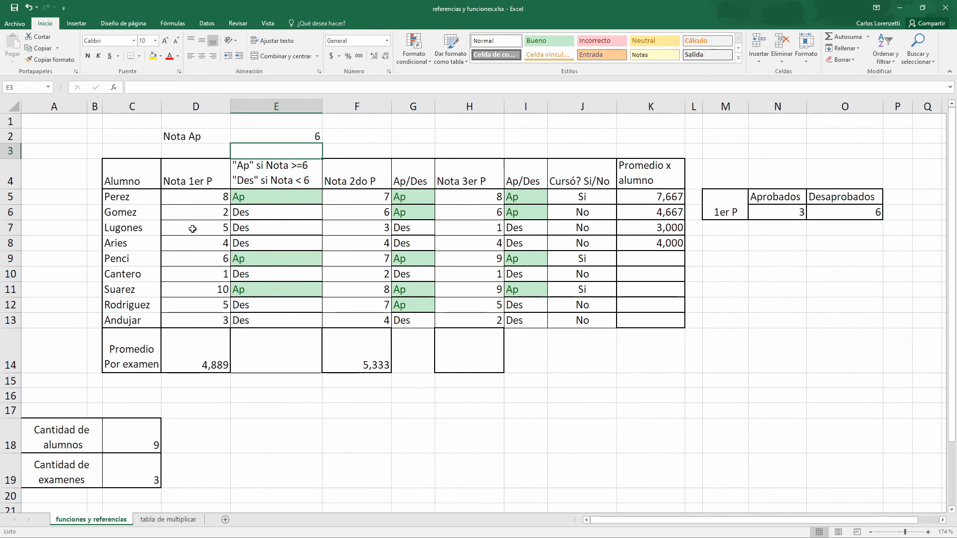
Inspect the number of students in C18 and the first exam's average formula in D14
left_click(142, 440)
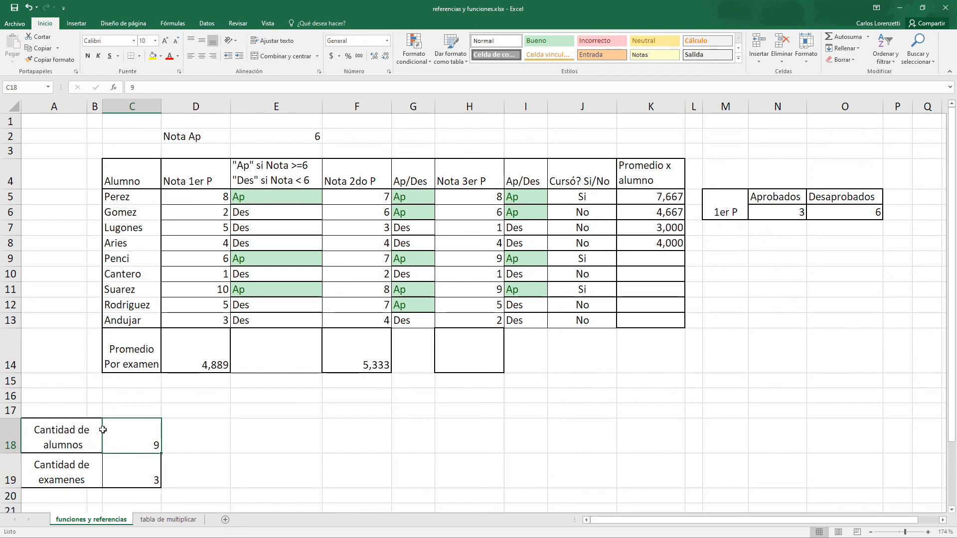
left_click(199, 365)
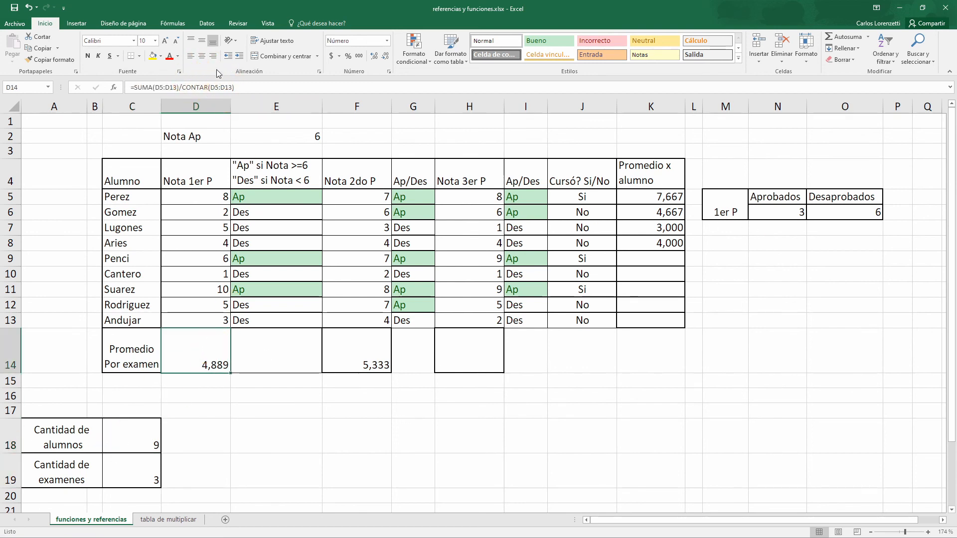